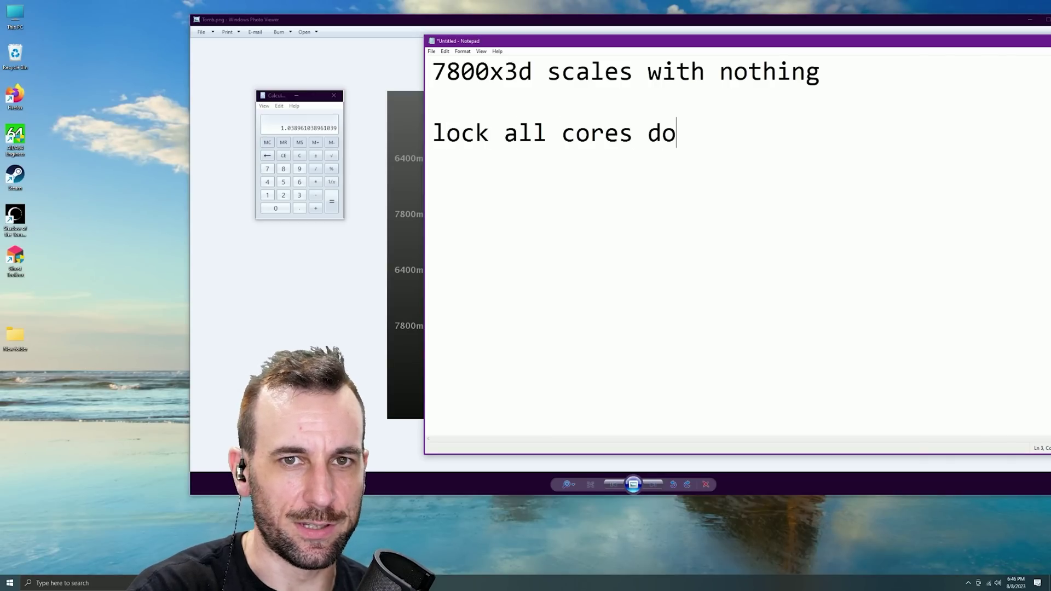
Type notes marking all cores, undervolt, curve optimizer and RAM speed as 'doesnt matter', fixing the optimizer typo.
type("esnt matter")
key("Return")
type("undervolt ")
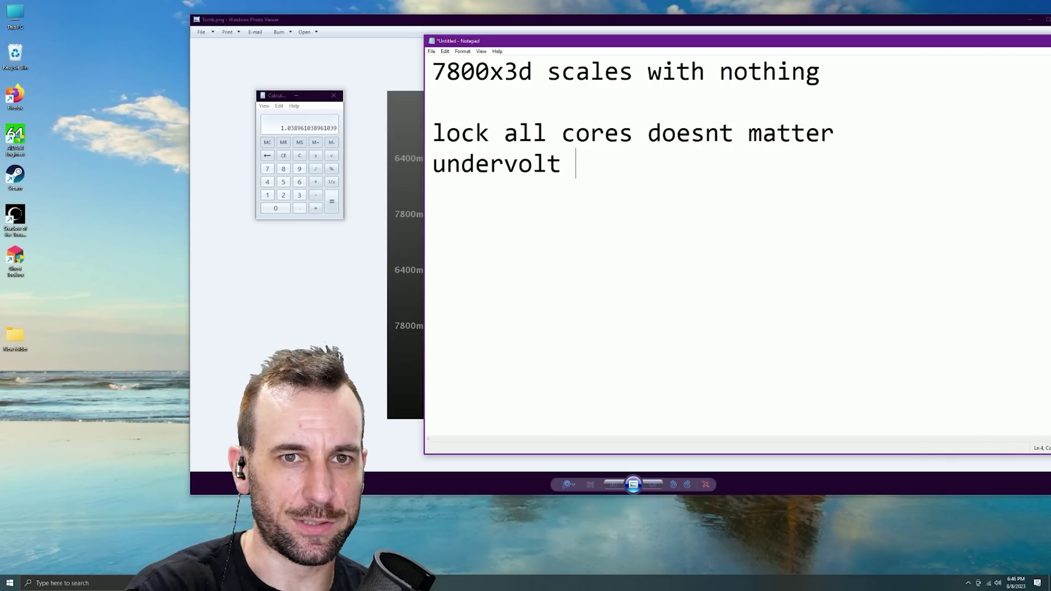
type("doesnt matter")
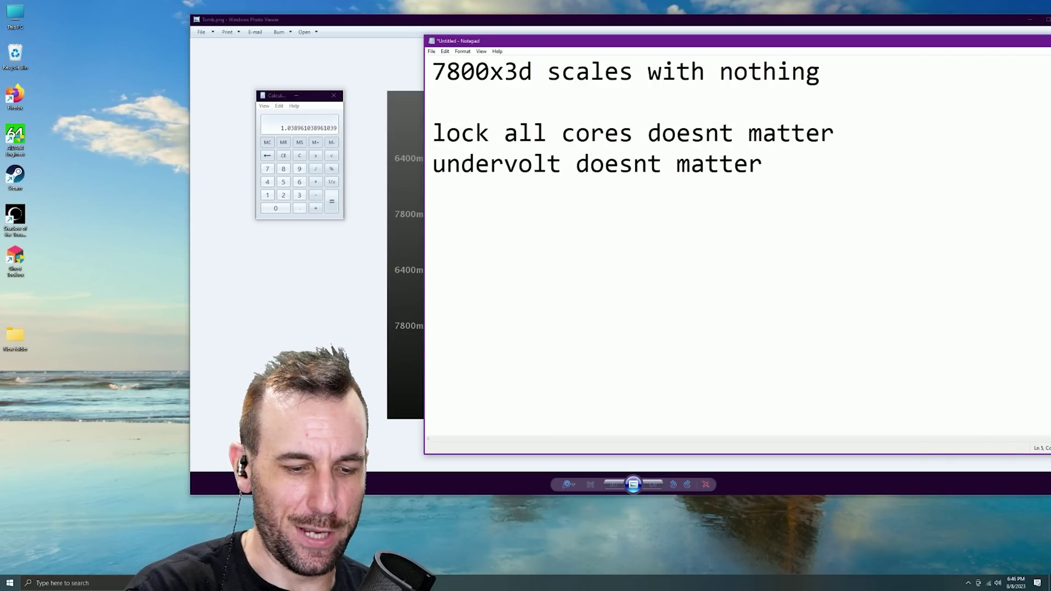
type("curve optinmi")
key("BackSpace")
key("BackSpace")
key("BackSpace")
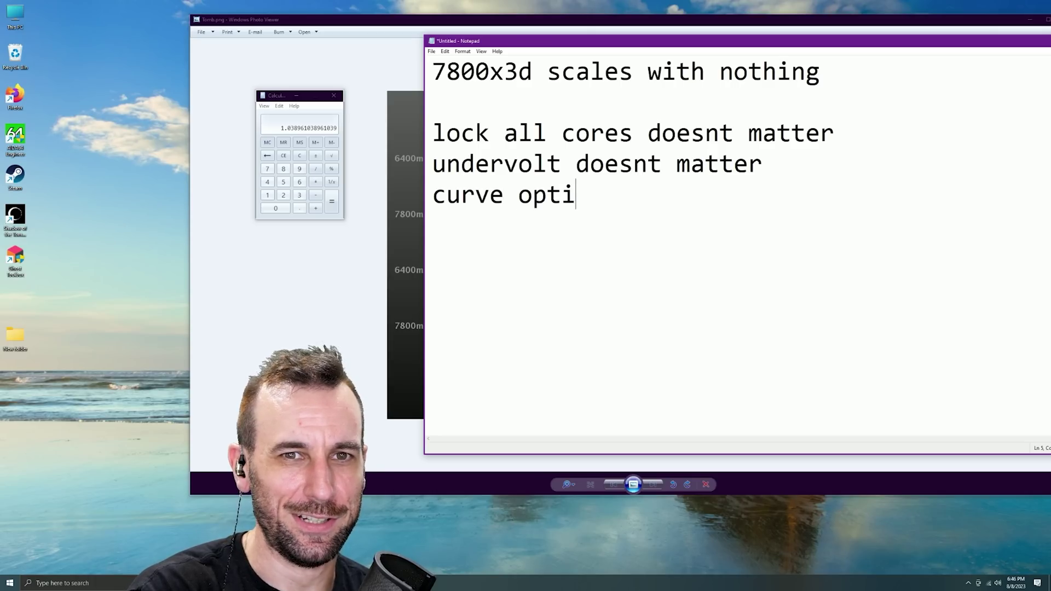
type("mizer doesnt matter ram speed")
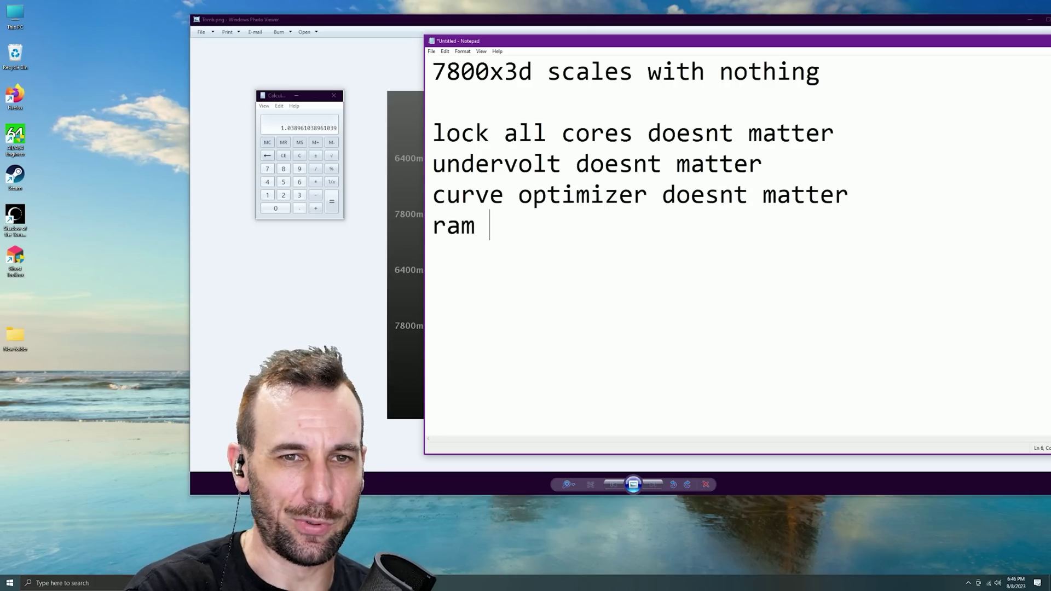
type(" doesnt matter")
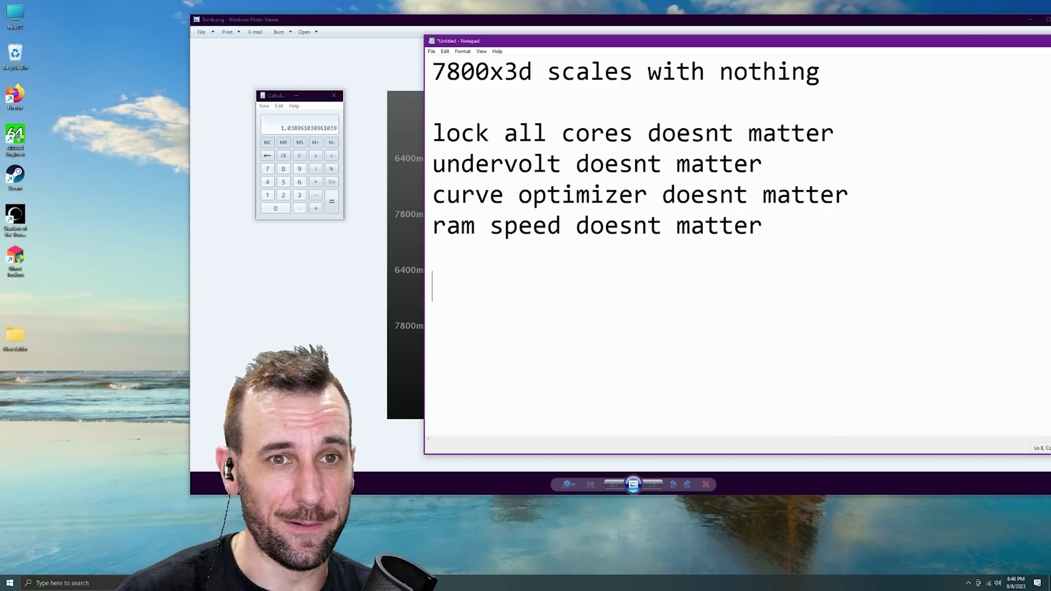
type("ros")
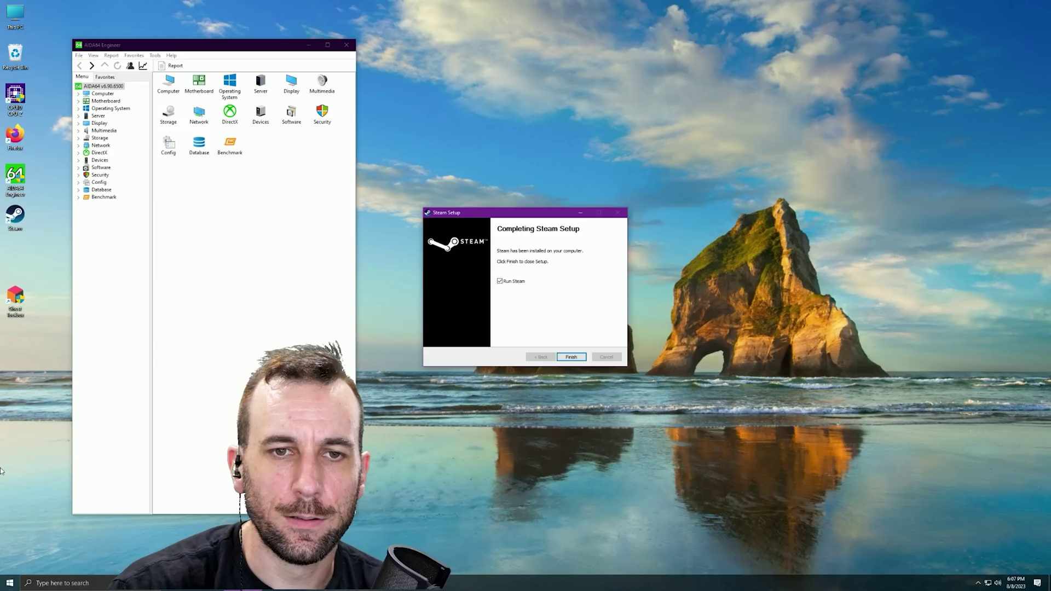
Move the Steam Setup window aside and show AIDA64's Computer > Sensor temperatures, fans and voltages.
left_click_drag(522, 216, 555, 192)
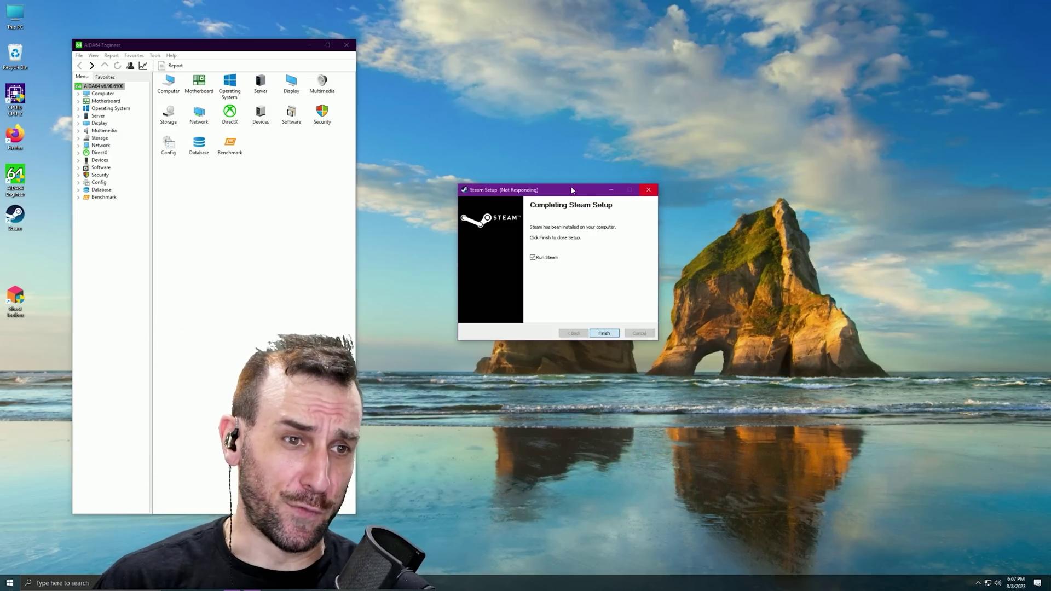
left_click_drag(574, 195, 606, 216)
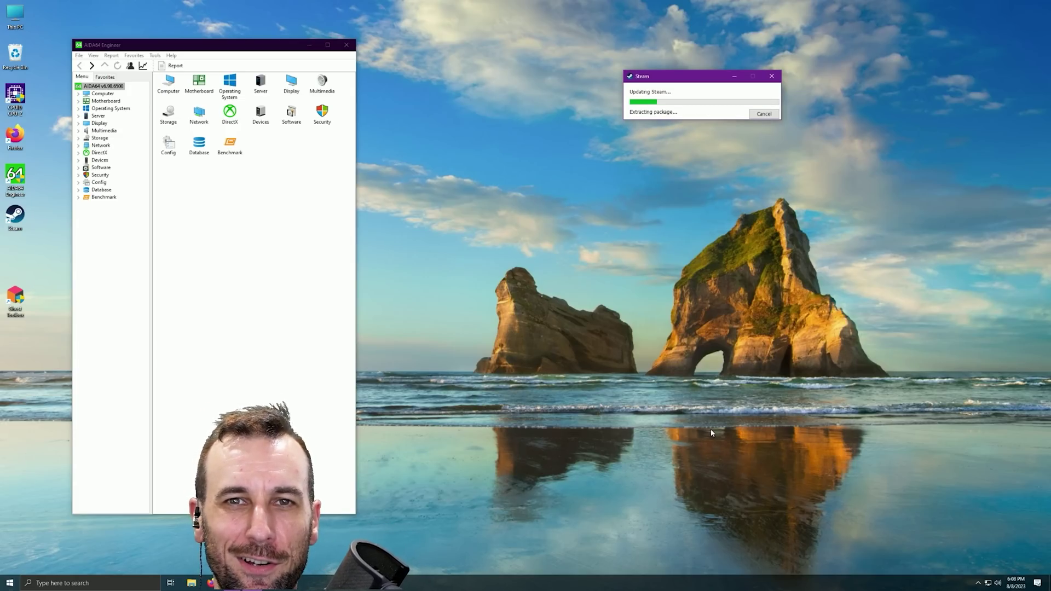
double_click(107, 95)
left_click(106, 152)
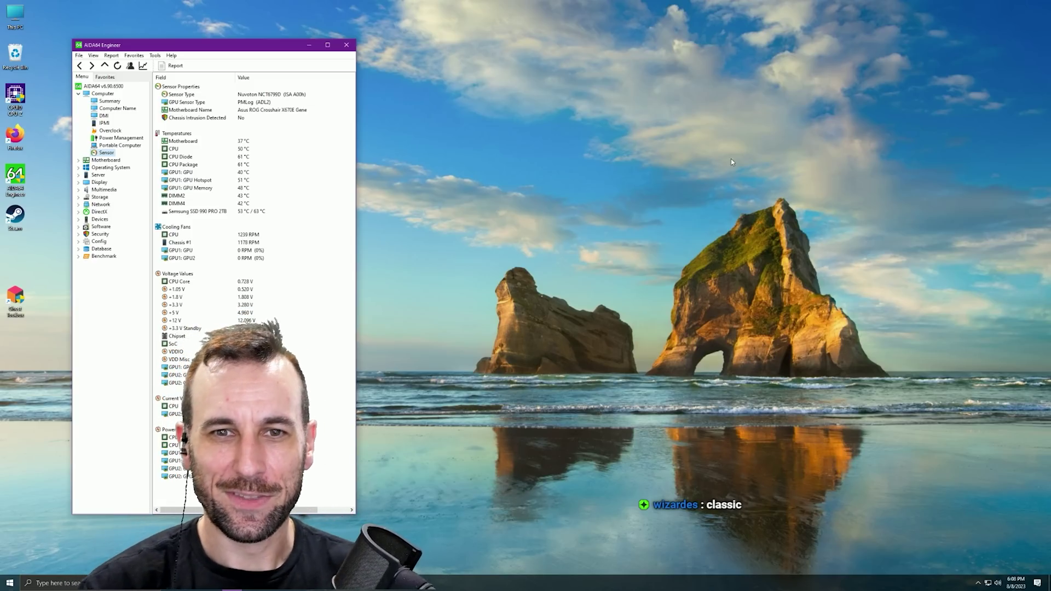
Disable the AMD Radeon(TM) Graphics adapter under Display adapters in Device Manager.
right_click(9, 583)
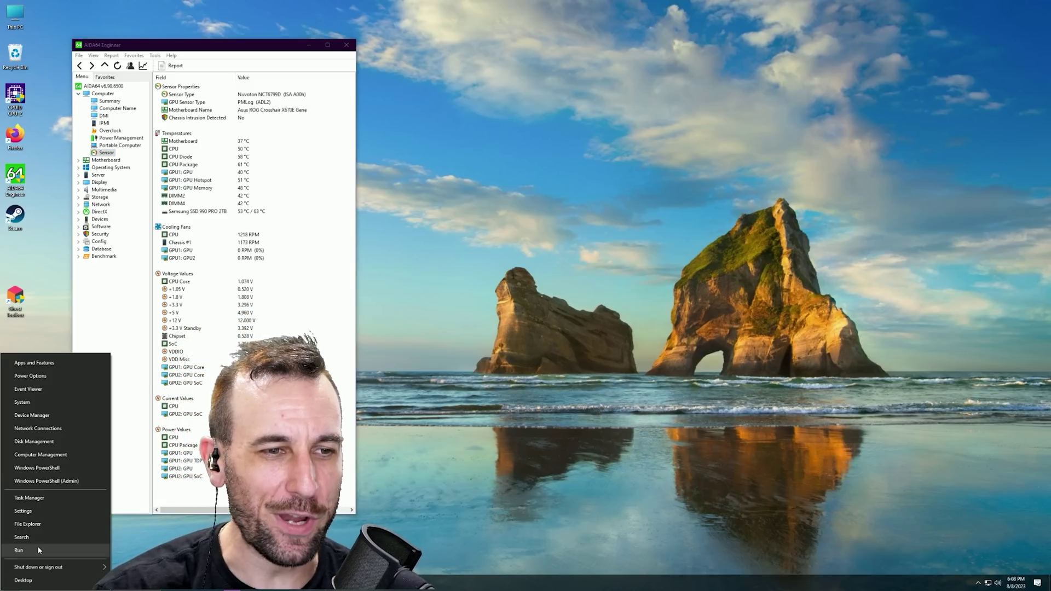
left_click(59, 418)
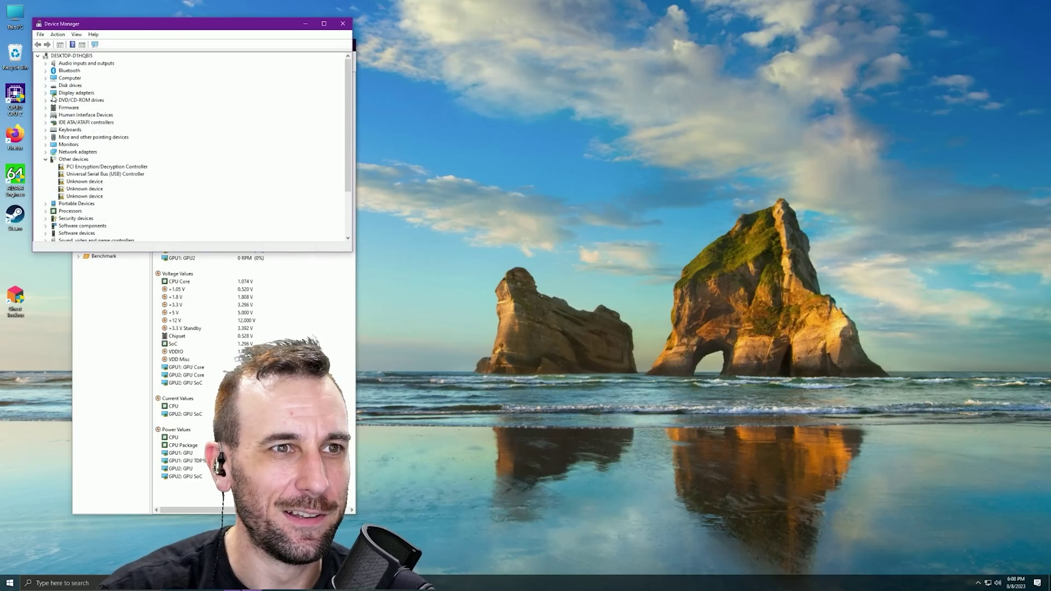
left_click(46, 93)
left_click(112, 103)
right_click(112, 103)
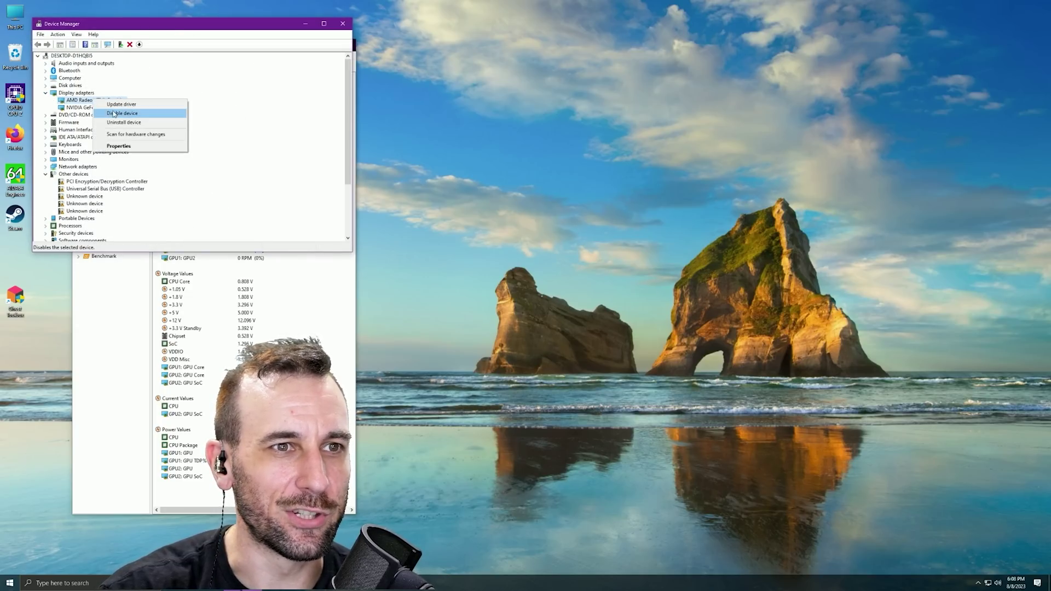
left_click(121, 113)
left_click(541, 300)
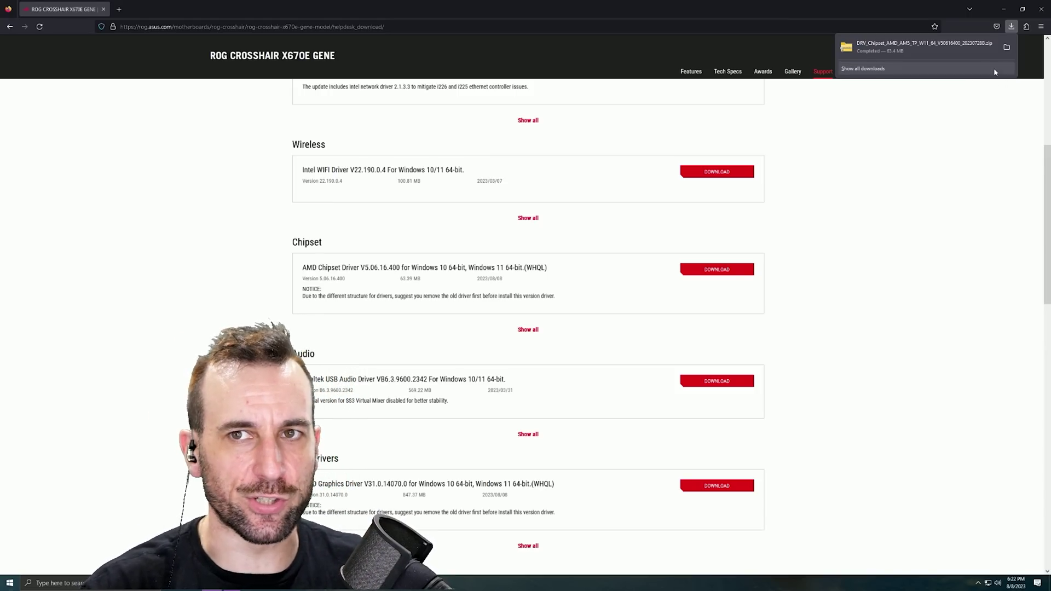
Create a New folder on the desktop and copy all the chipset zip's files into it.
left_click(924, 47)
left_click(1003, 9)
right_click(306, 223)
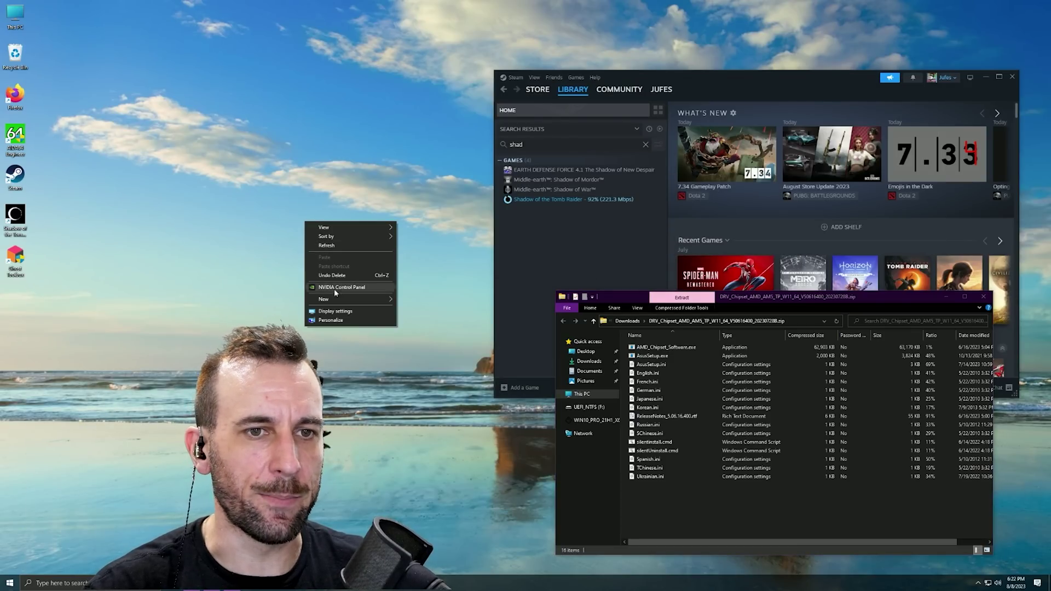
mouse_move(324, 299)
left_click(416, 299)
left_click_drag(321, 218, 230, 254)
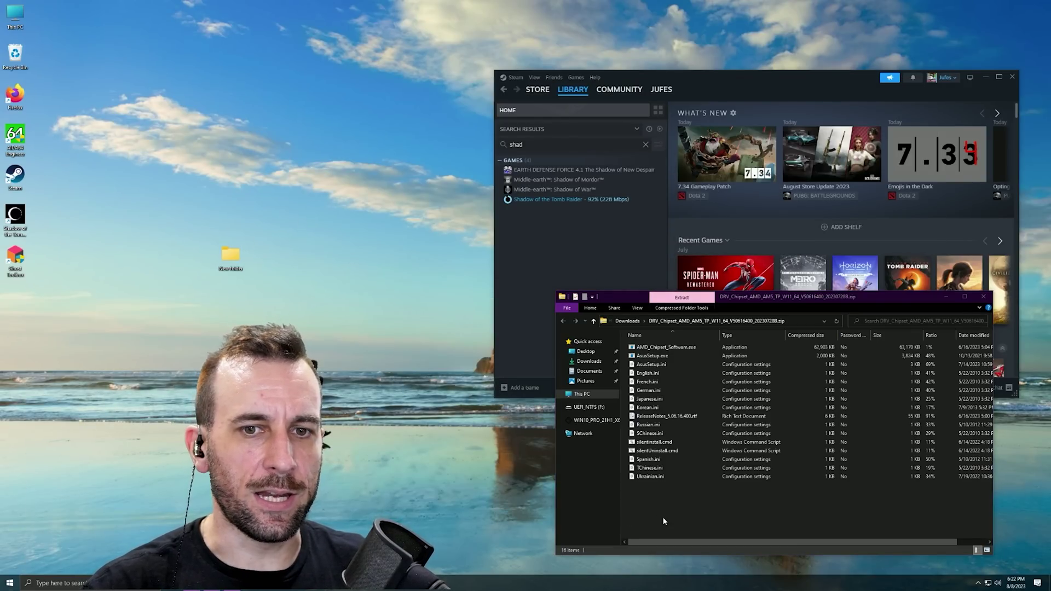
left_click_drag(663, 521, 229, 259)
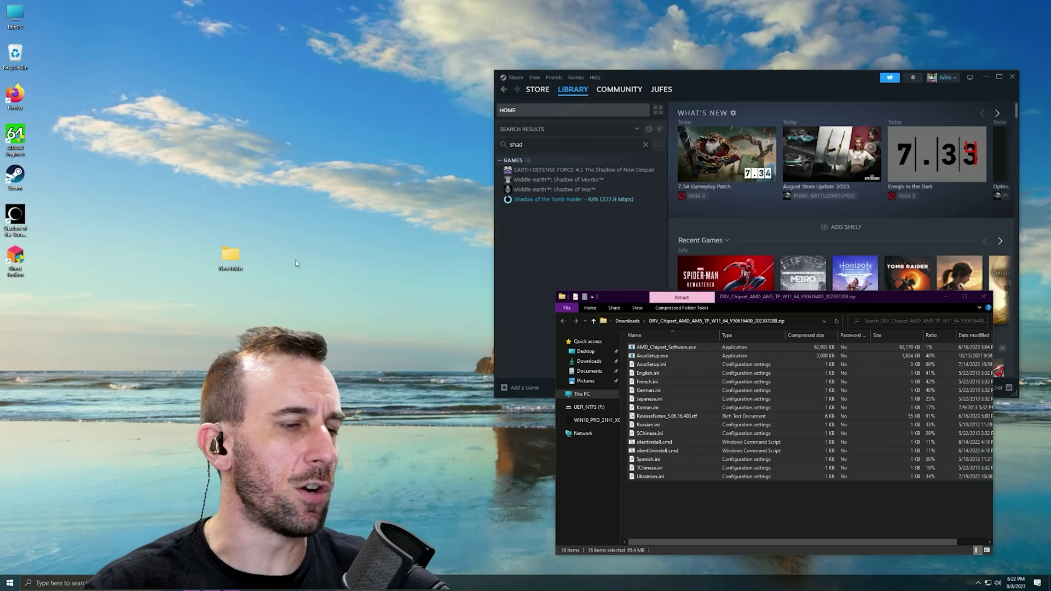
Close the zip window, open New folder and launch AMD_Chipset_Software.exe.
left_click_drag(873, 310, 749, 310)
left_click(862, 305)
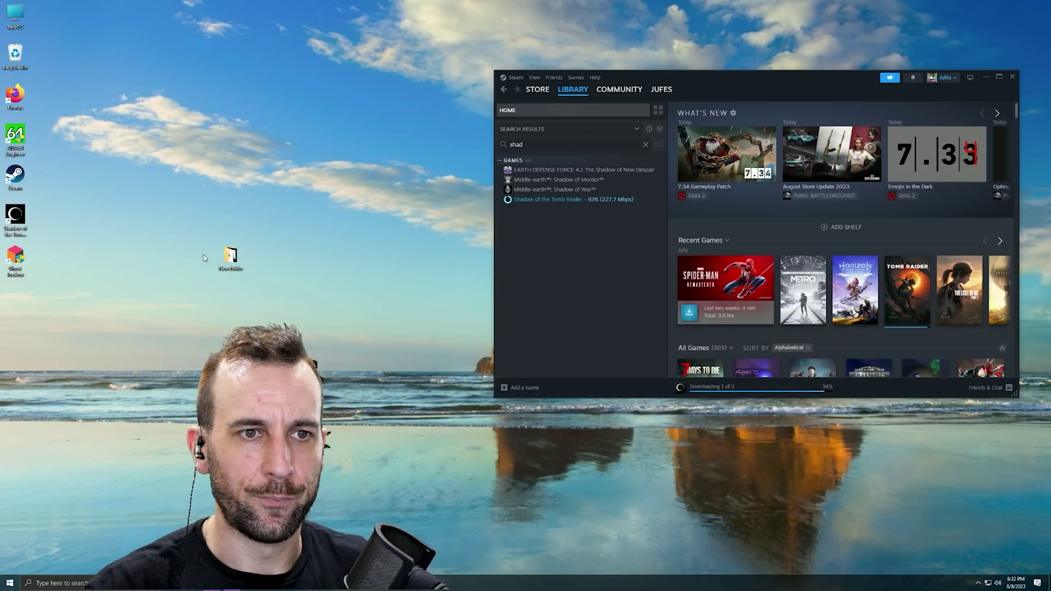
double_click(230, 256)
left_click_drag(612, 300, 490, 215)
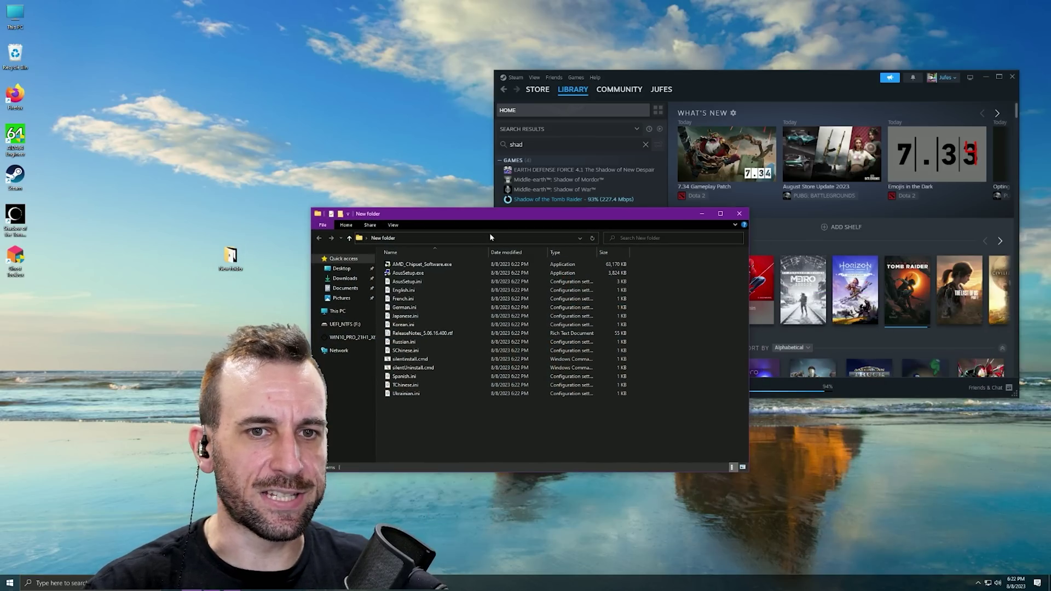
double_click(430, 265)
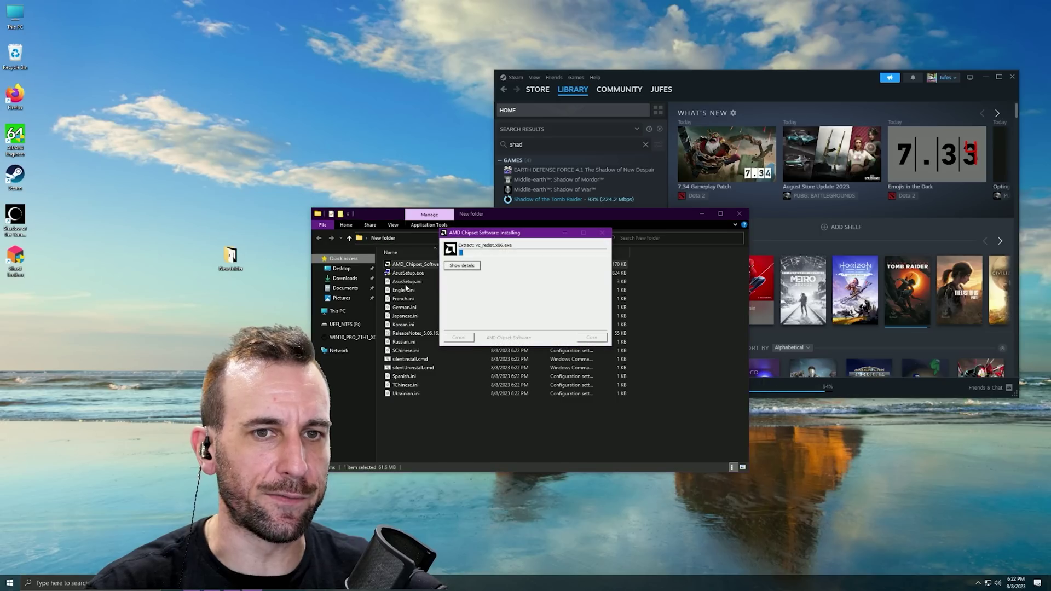
left_click_drag(493, 232, 293, 62)
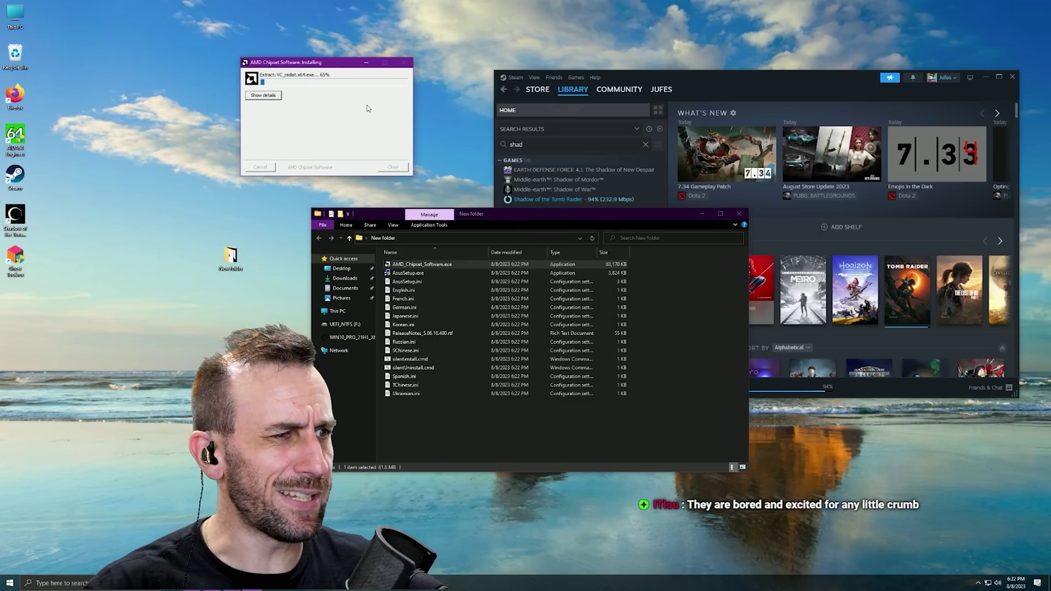
left_click_drag(230, 257, 119, 205)
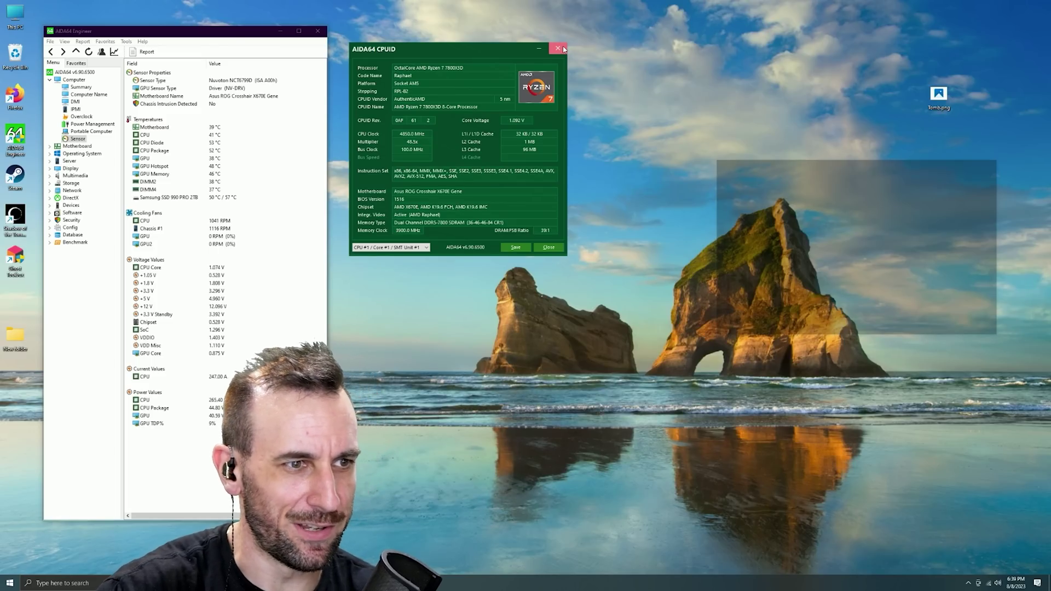
Close the AIDA64 CPUID window, the Tomb Raider benchmark chart in Photo Viewer, and Calculator.
left_click(558, 48)
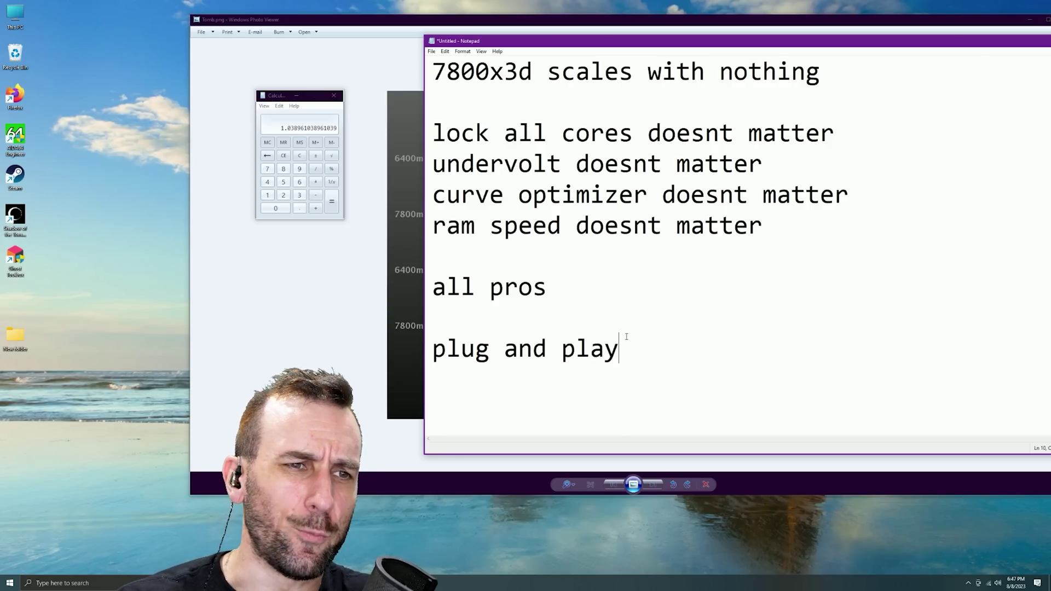
left_click(127, 284)
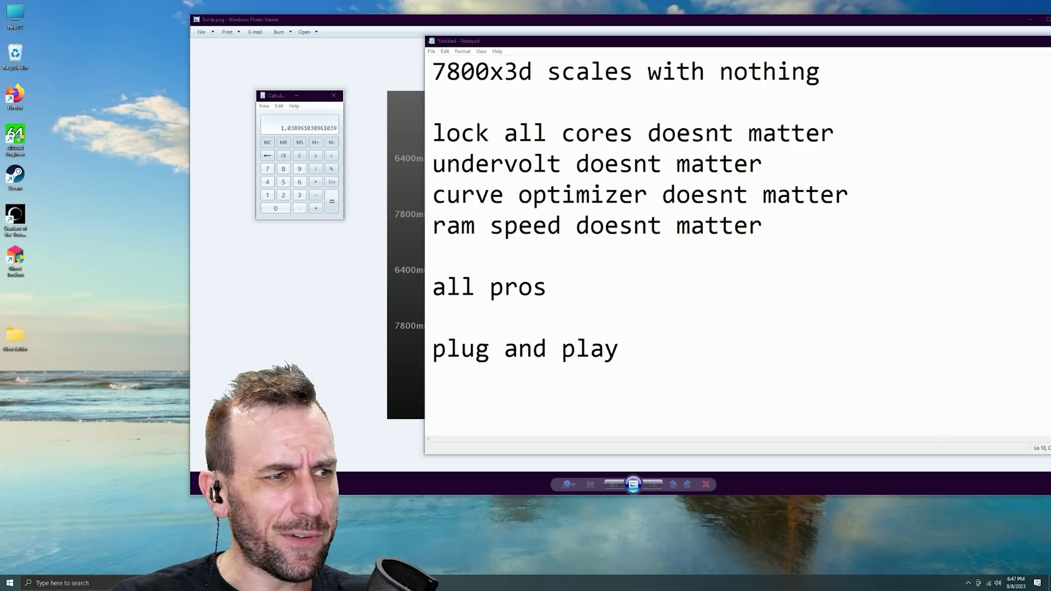
left_click(814, 493)
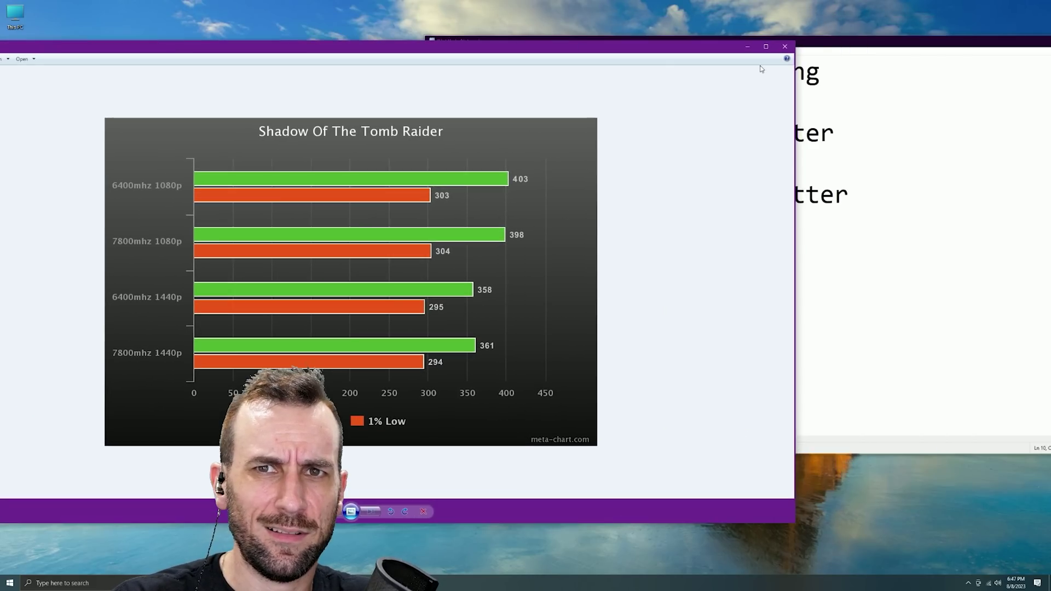
key("alt+F4")
left_click_drag(293, 96, 201, 83)
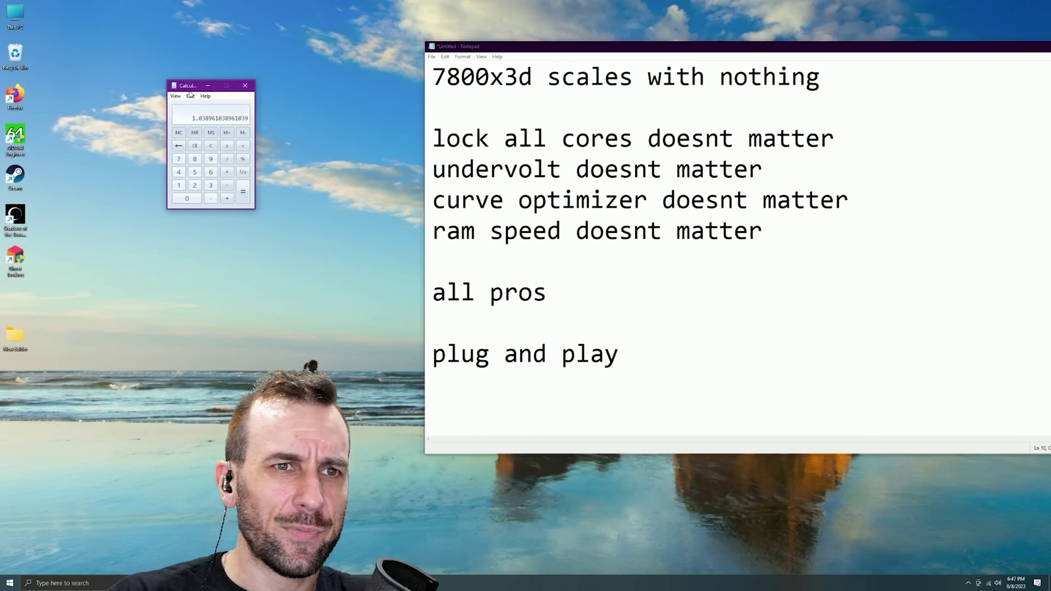
left_click(243, 82)
Narrow and reposition the Notepad notes window, then launch AIDA64 Engineer from the desktop.
left_click_drag(501, 46, 197, 37)
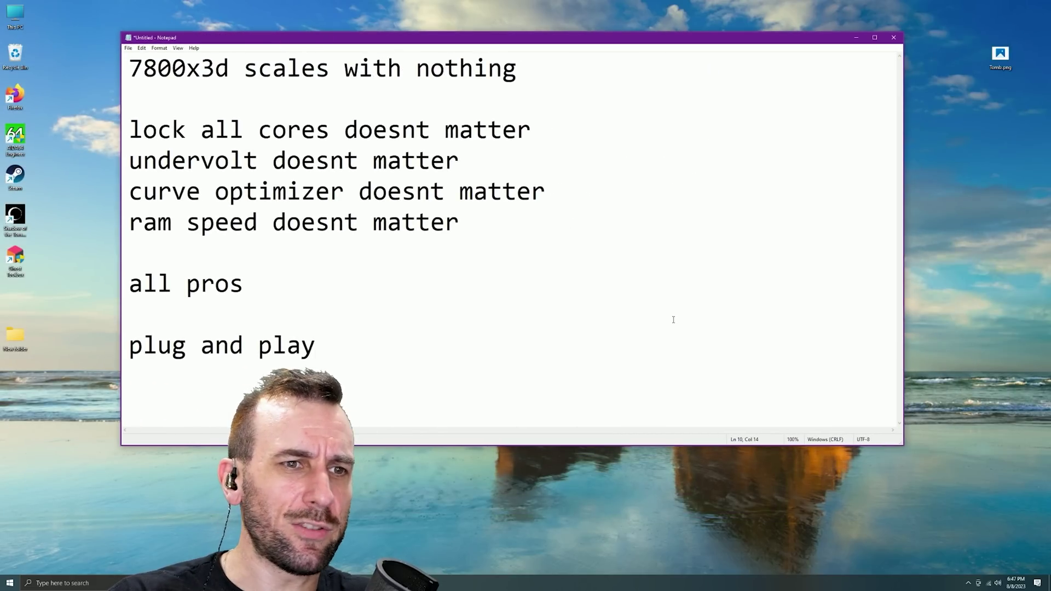
left_click_drag(904, 441, 696, 439)
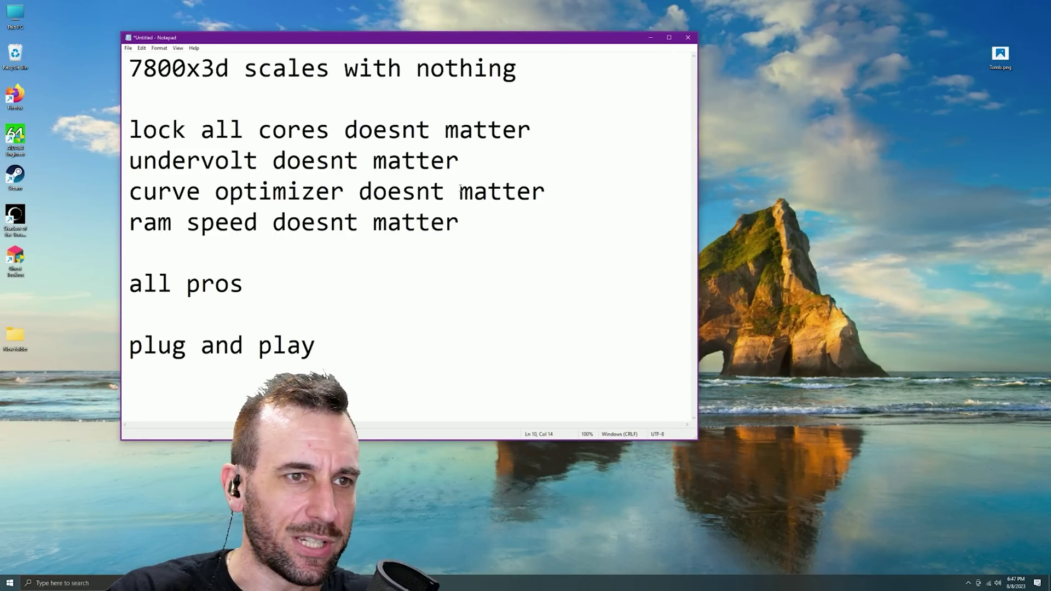
left_click_drag(353, 39, 648, 81)
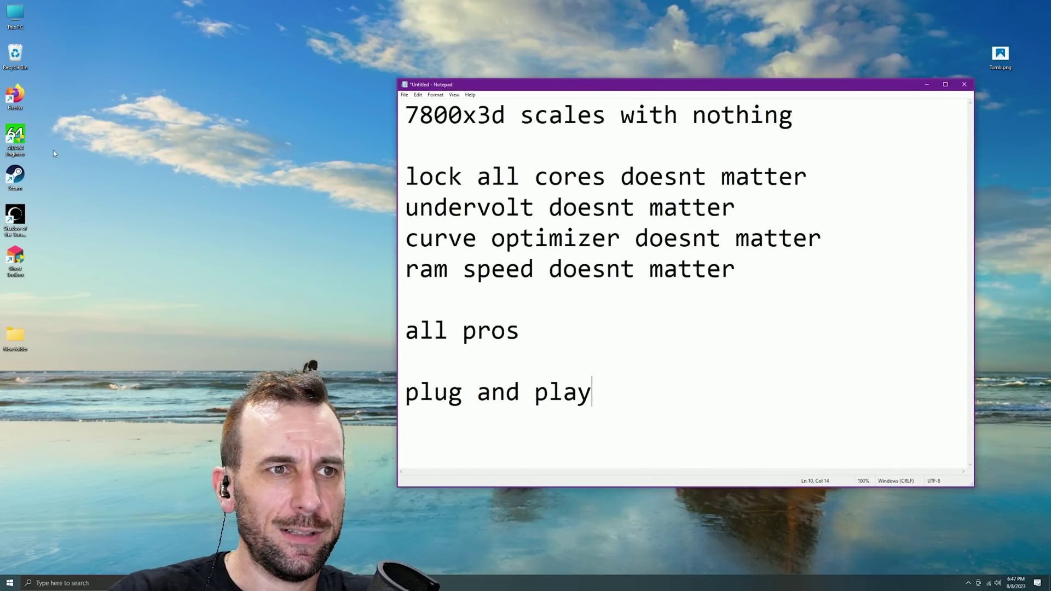
double_click(15, 136)
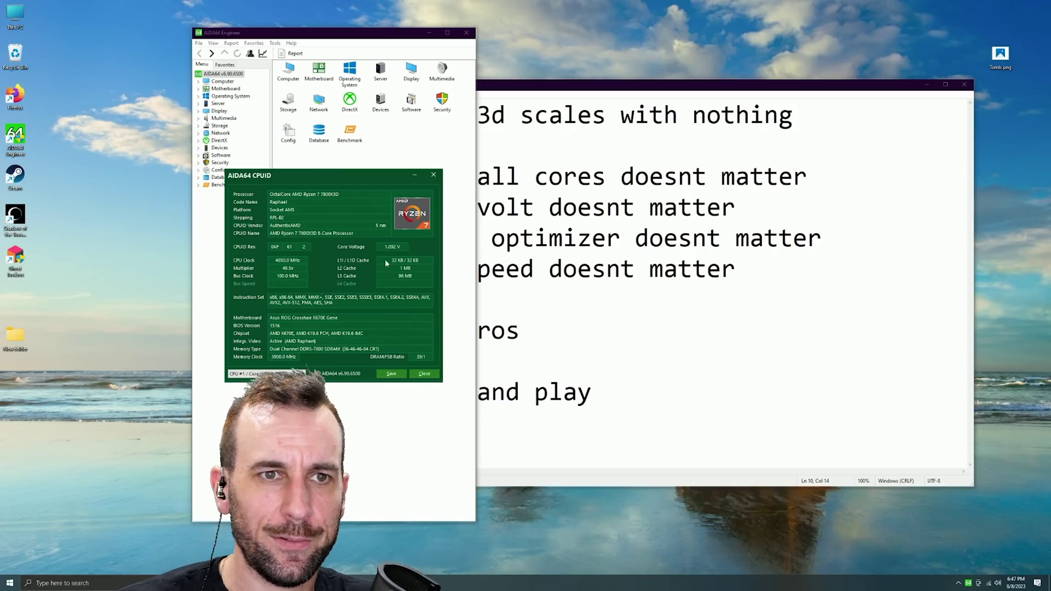
Show the Computer > Sensor readings and open Tools > AIDA64 CPUID.
left_click_drag(300, 174, 658, 171)
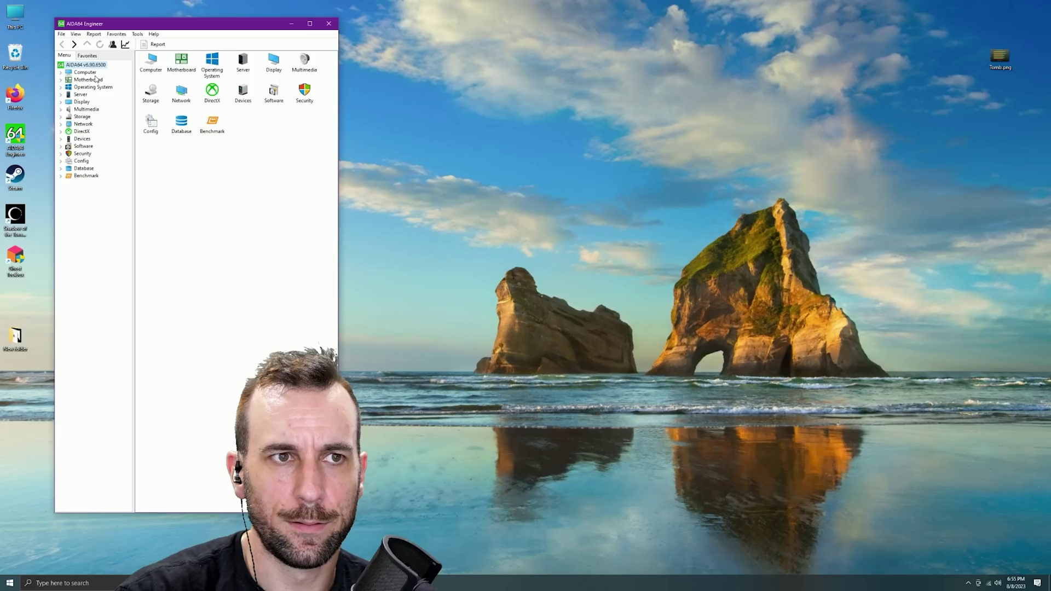
left_click(60, 72)
left_click(89, 131)
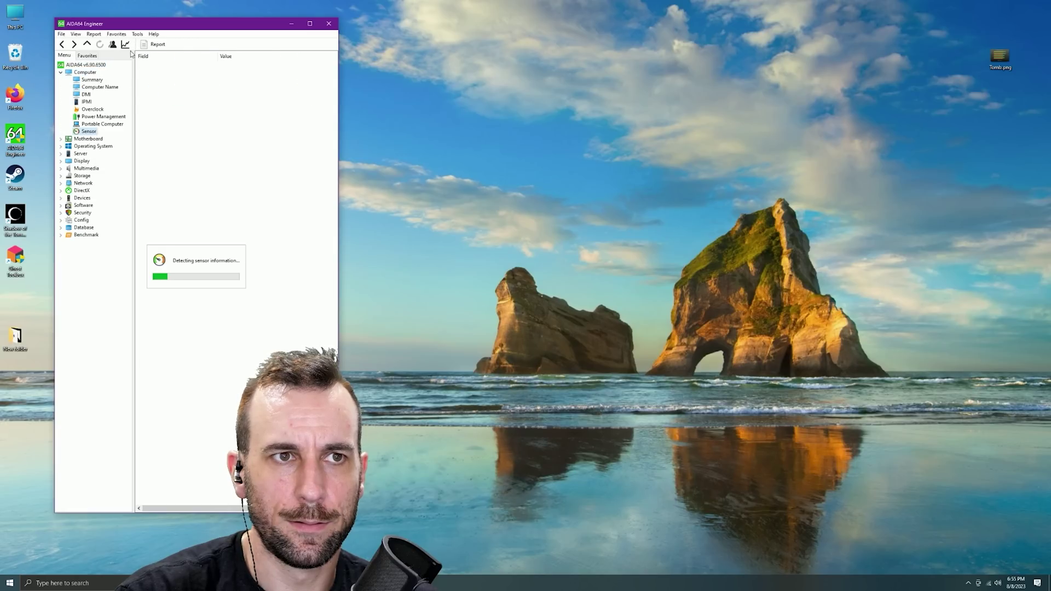
left_click(138, 34)
left_click(197, 104)
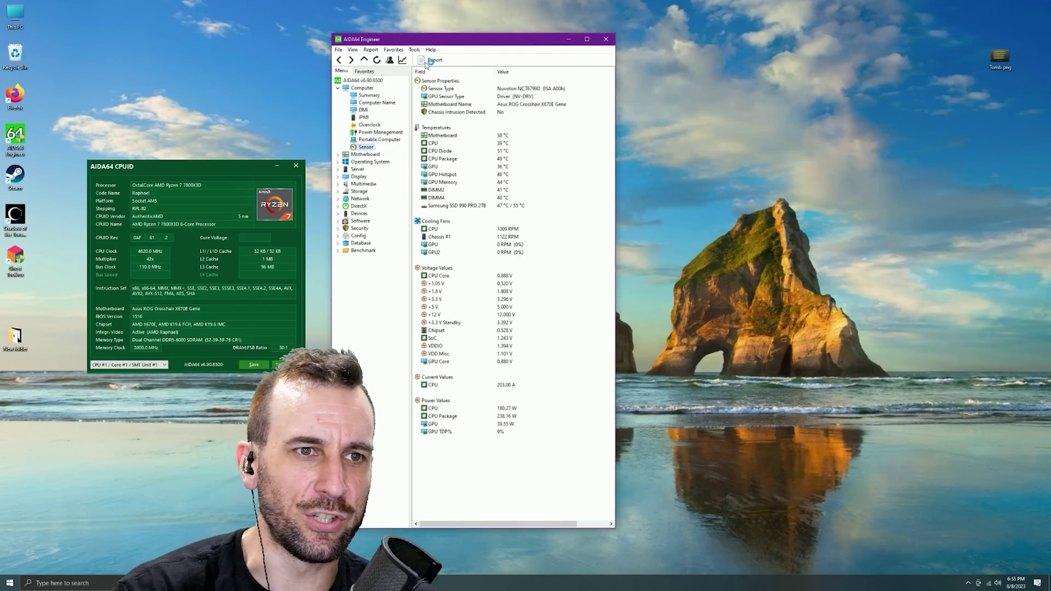
Arrange the main AIDA64 window and the CPUID window side by side.
left_click_drag(205, 165, 709, 144)
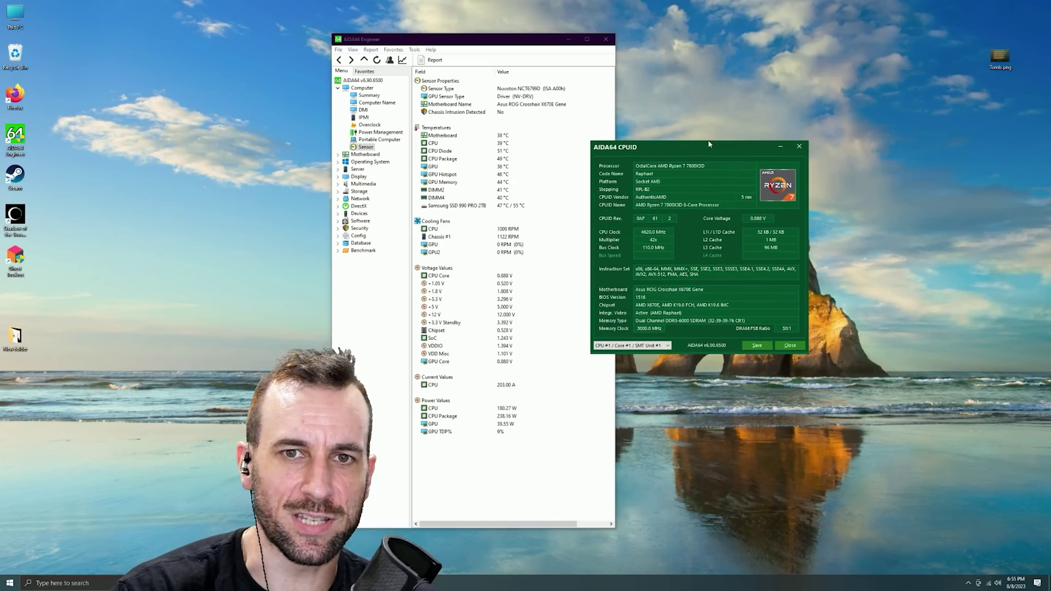
left_click_drag(517, 40, 352, 39)
left_click_drag(712, 146, 590, 116)
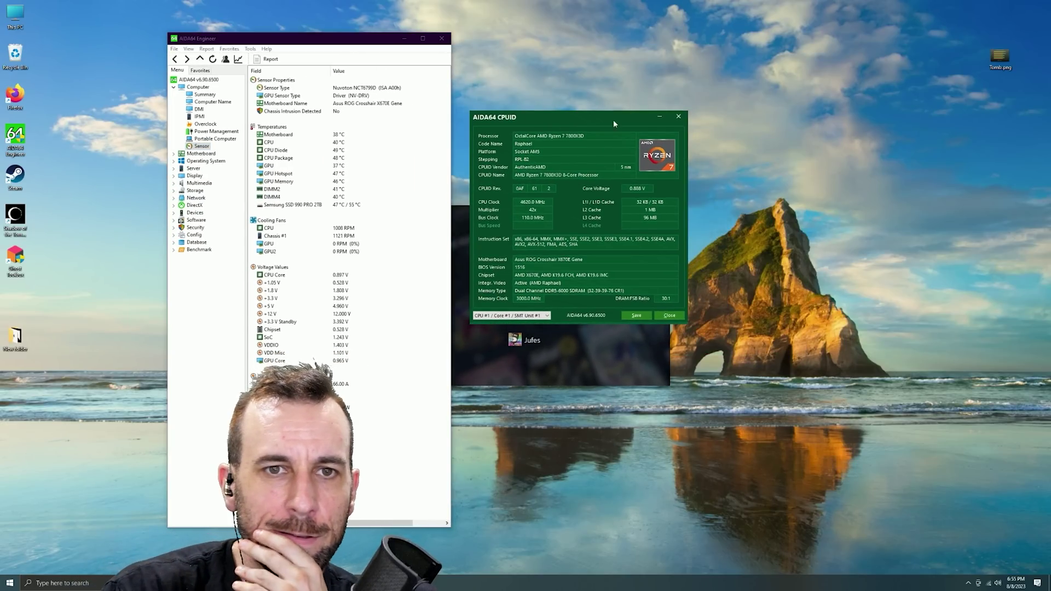
left_click_drag(345, 38, 235, 29)
left_click_drag(548, 117, 370, 56)
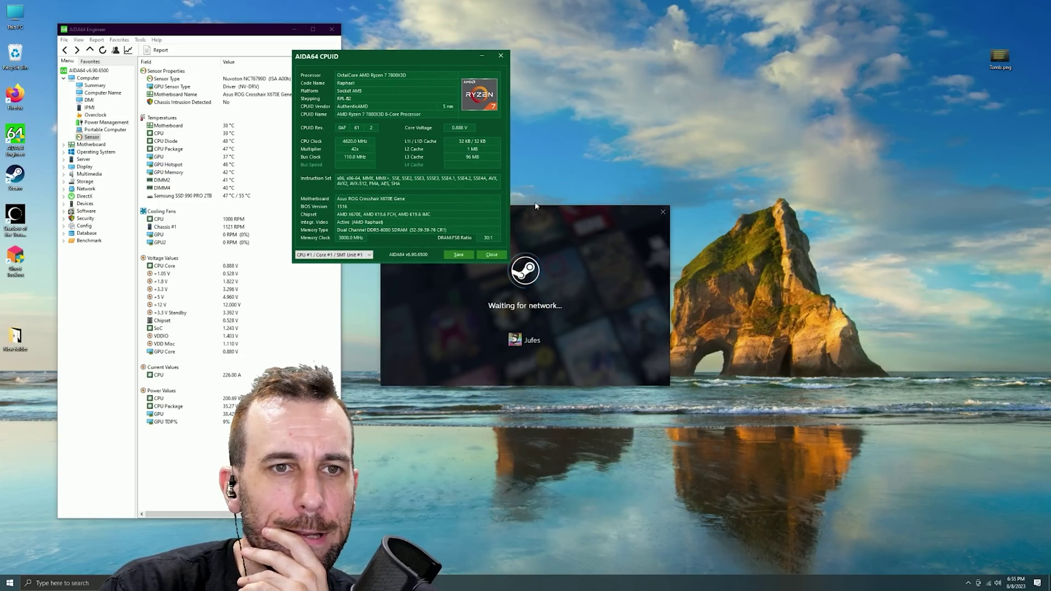
left_click_drag(396, 64, 428, 48)
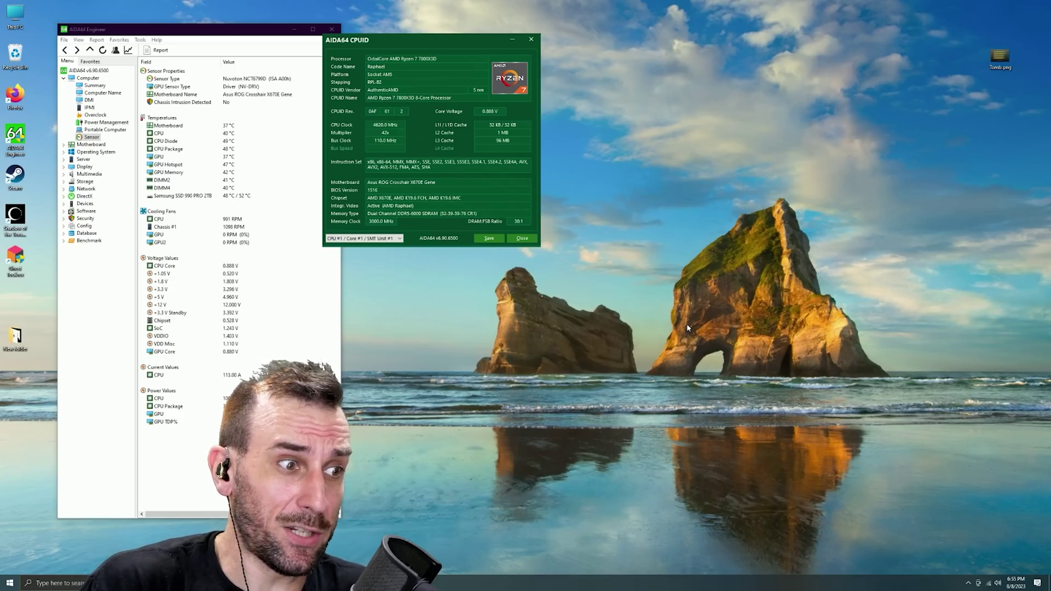
Launch Firefox, search for 'gpu-z' and open the TechPowerUp GPU-Z information utility page.
key("super+x")
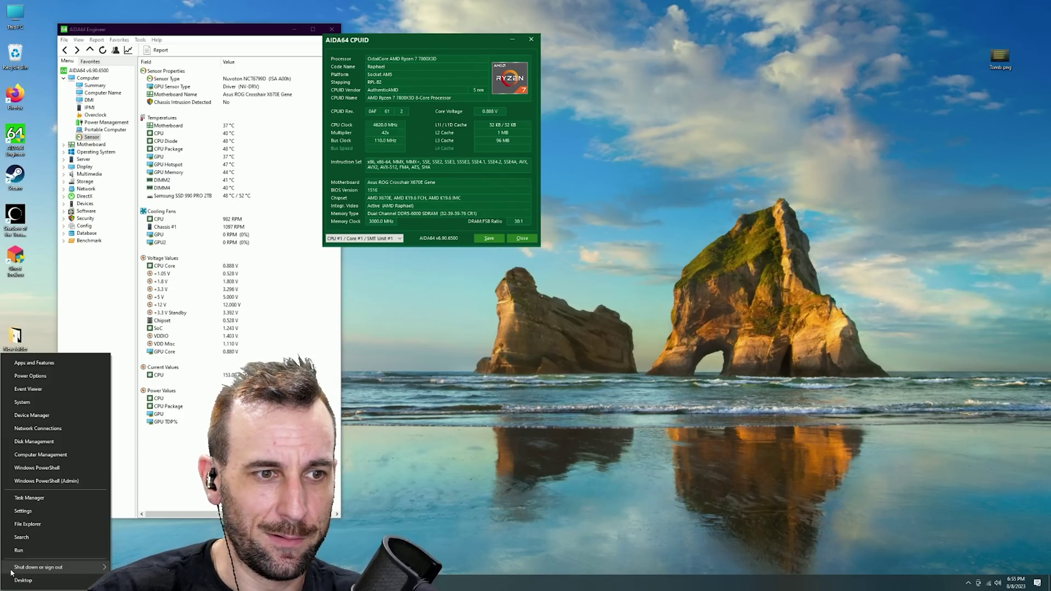
double_click(15, 96)
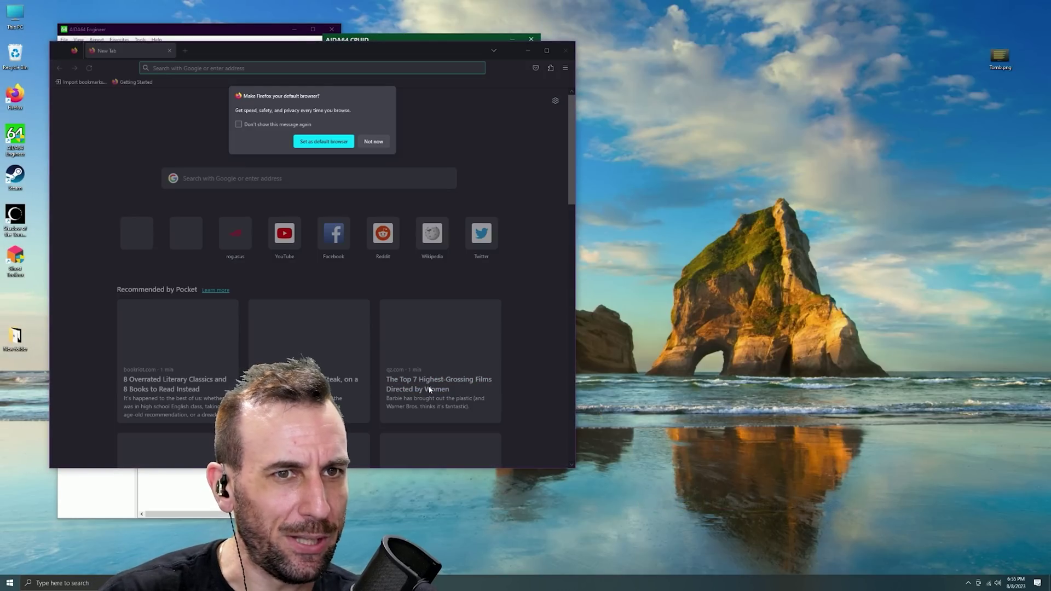
left_click_drag(285, 52, 638, 74)
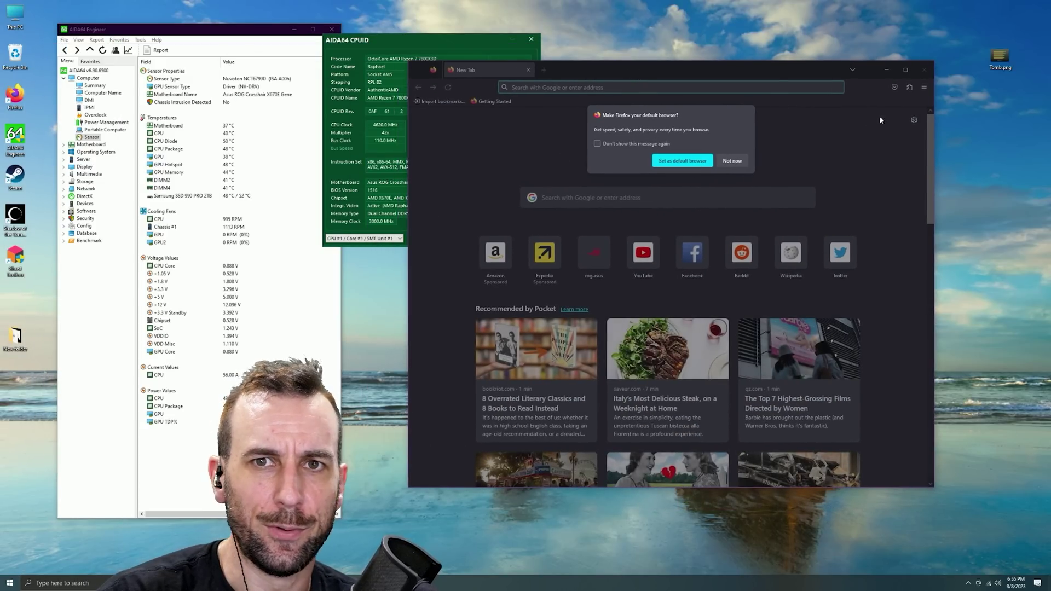
left_click(763, 87)
type("gpu-z")
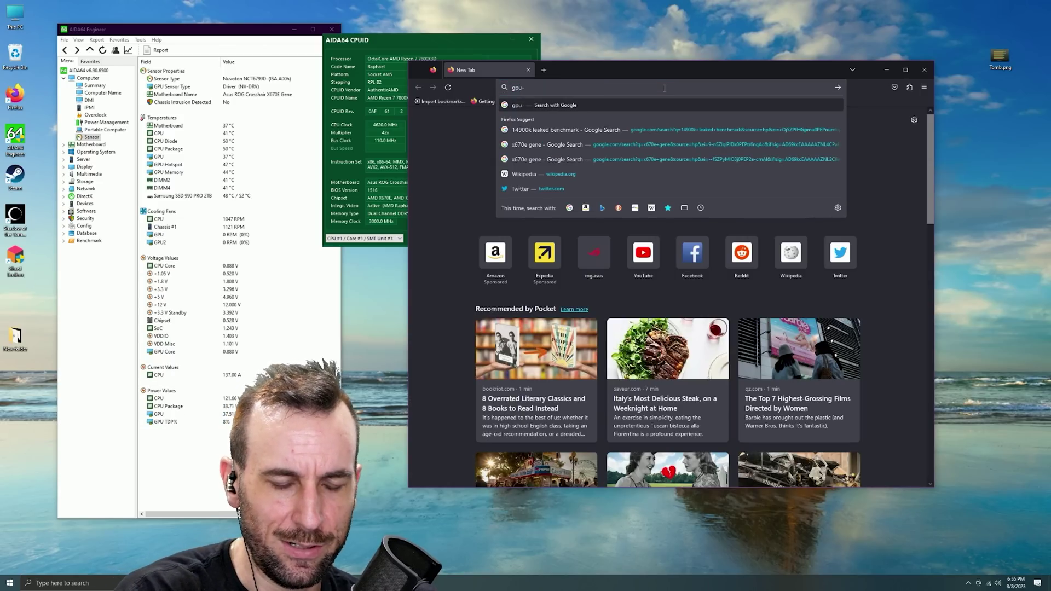
key("Return")
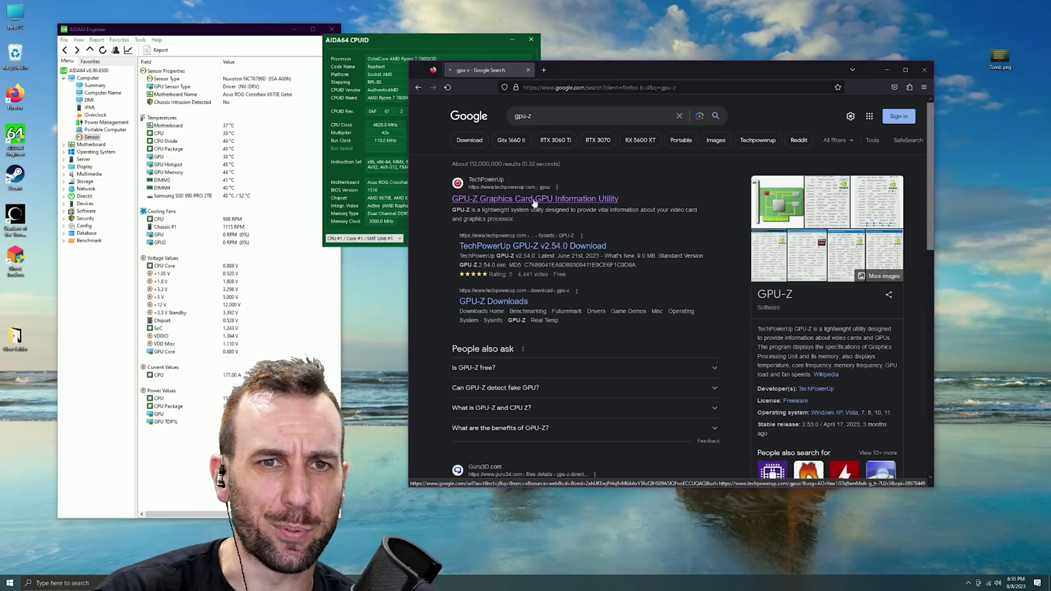
left_click(530, 199)
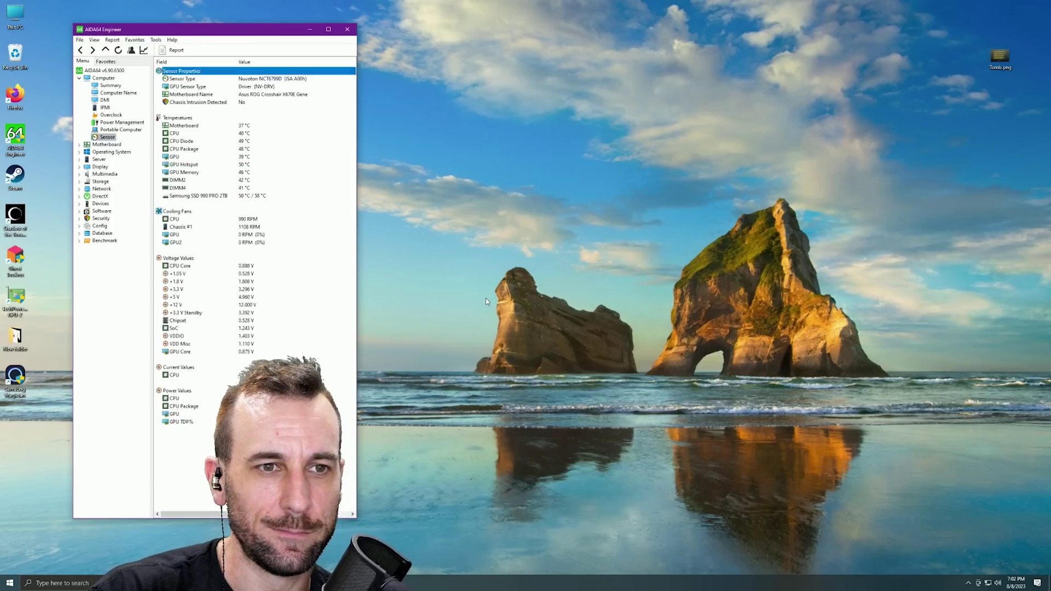
left_click_drag(222, 173, 438, 100)
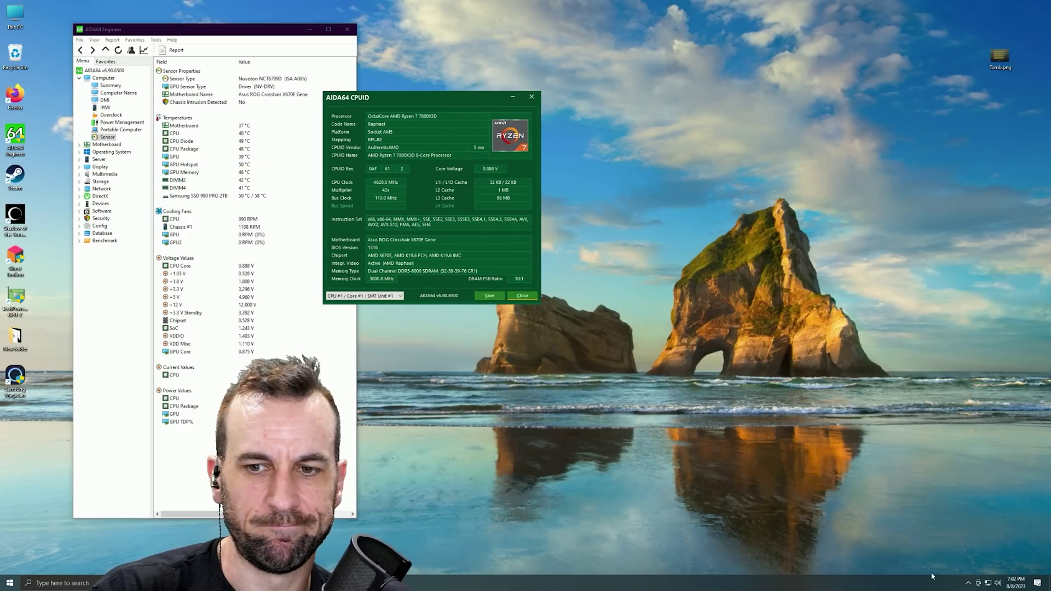
Open Samsung Magician from the tray and confirm Magician 7.3.0 and SSD firmware 3B2QJXD7 are current.
left_click(968, 583)
left_click(969, 567)
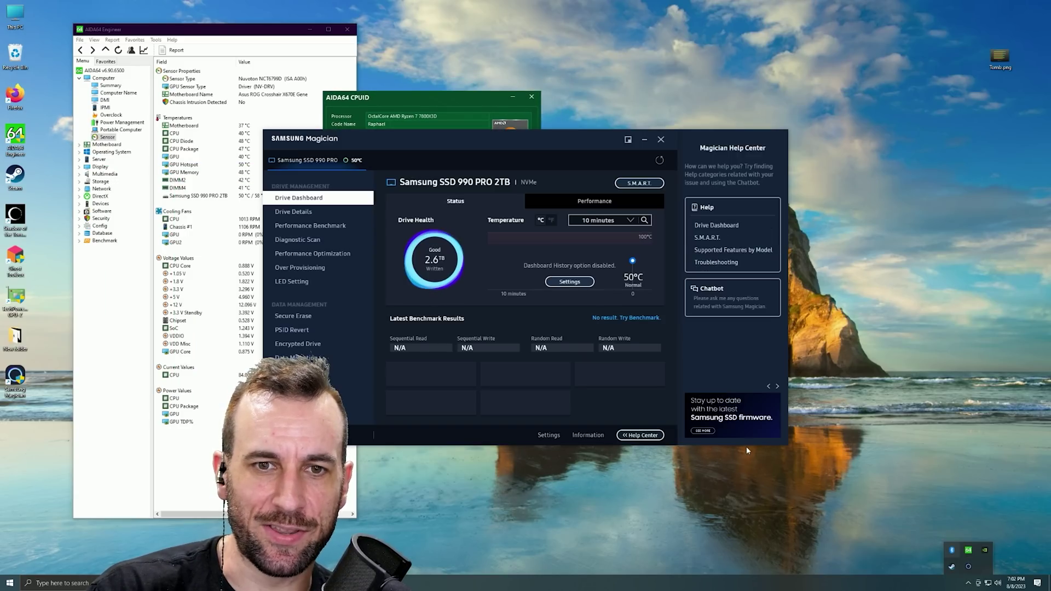
left_click_drag(315, 139, 556, 146)
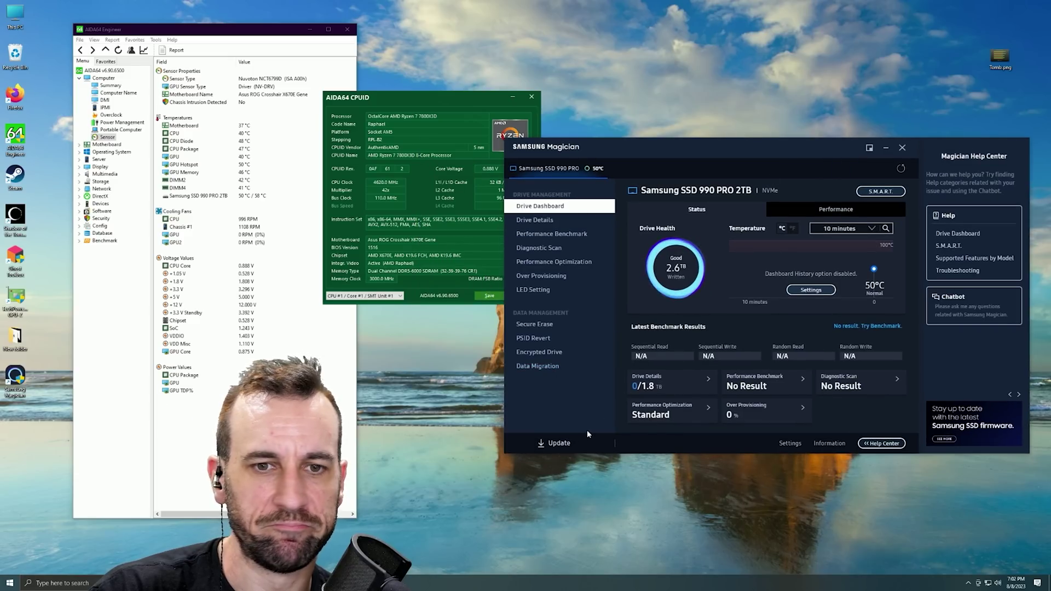
left_click(558, 445)
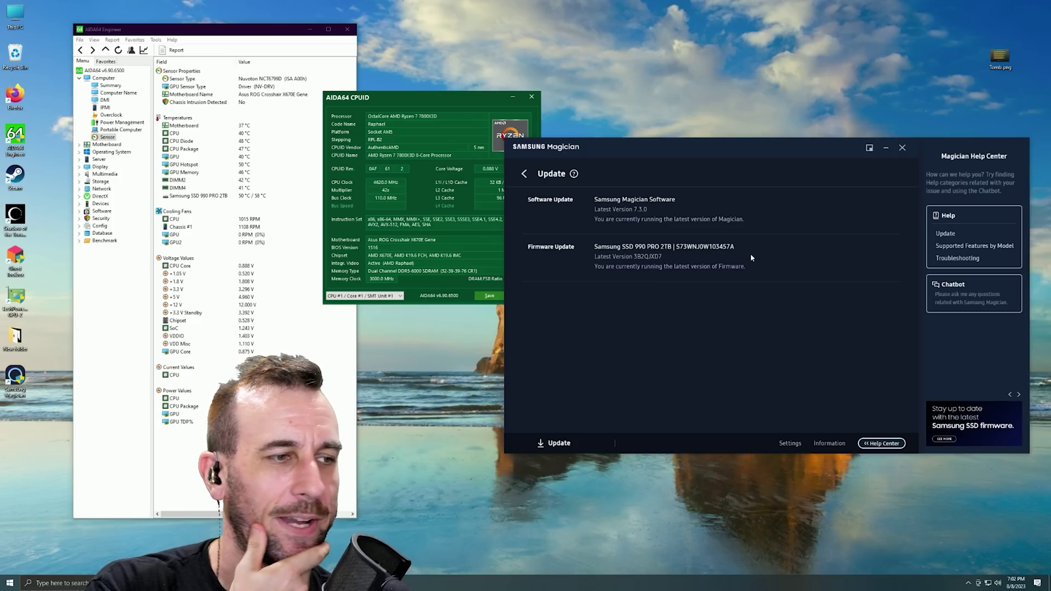
left_click_drag(373, 98, 371, 62)
left_click_drag(244, 33, 226, 21)
left_click_drag(383, 56, 368, 40)
Close Samsung Magician, open Steam from the tray, then exit Steam completely.
left_click(902, 147)
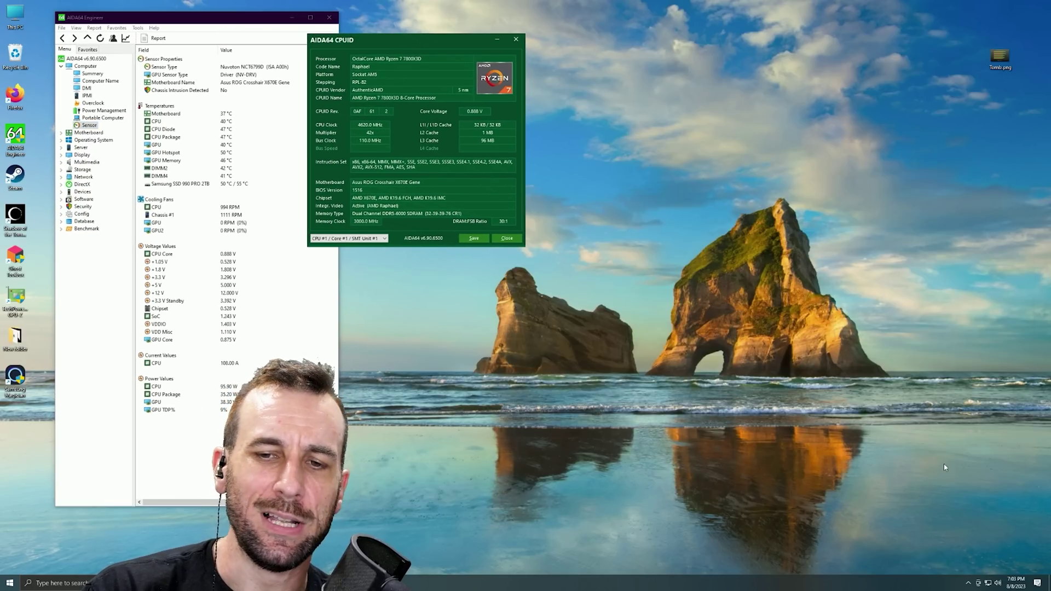
left_click(968, 584)
left_click(956, 567)
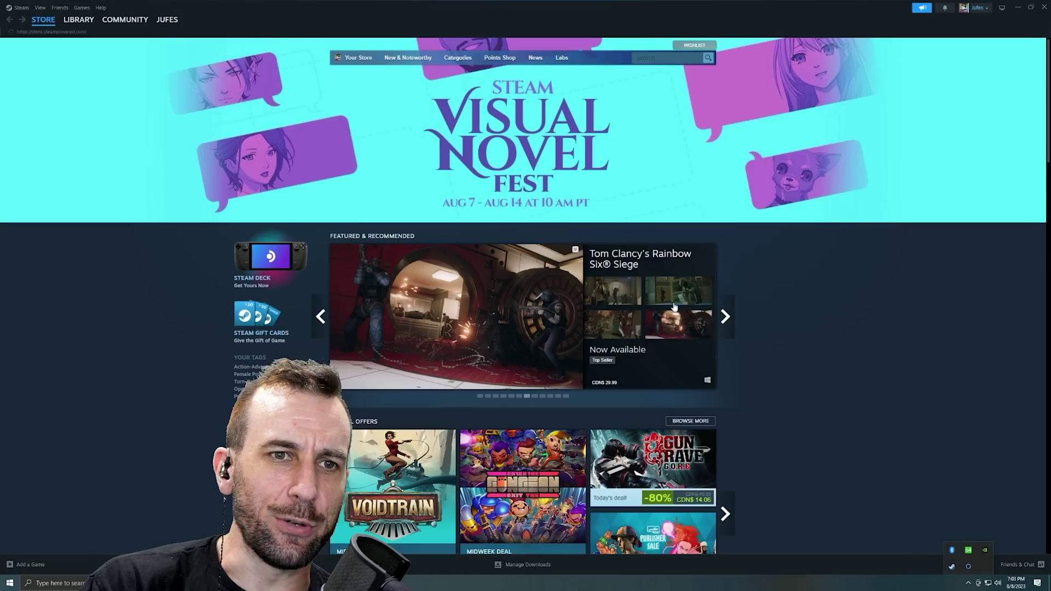
left_click(1045, 7)
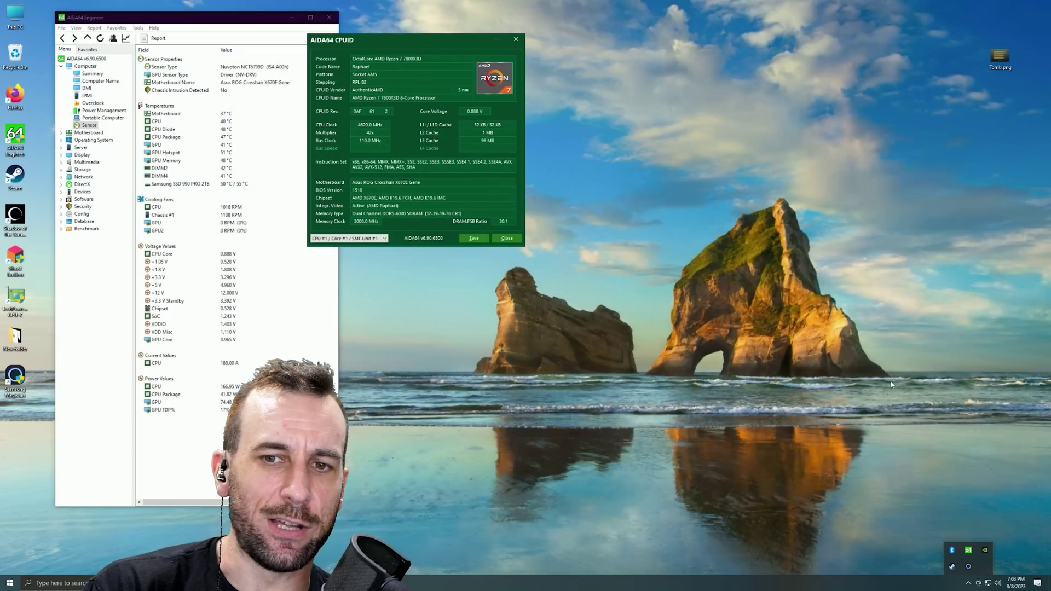
right_click(952, 566)
left_click(876, 567)
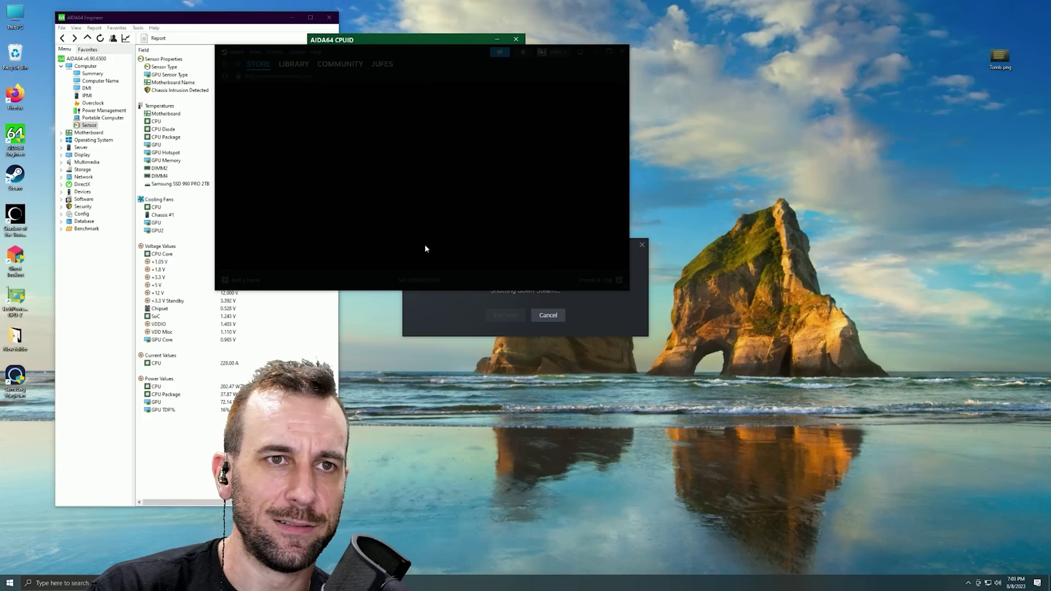
Bring up the Steam shutdown notice and move the CPUID window to the upper right.
left_click(345, 51)
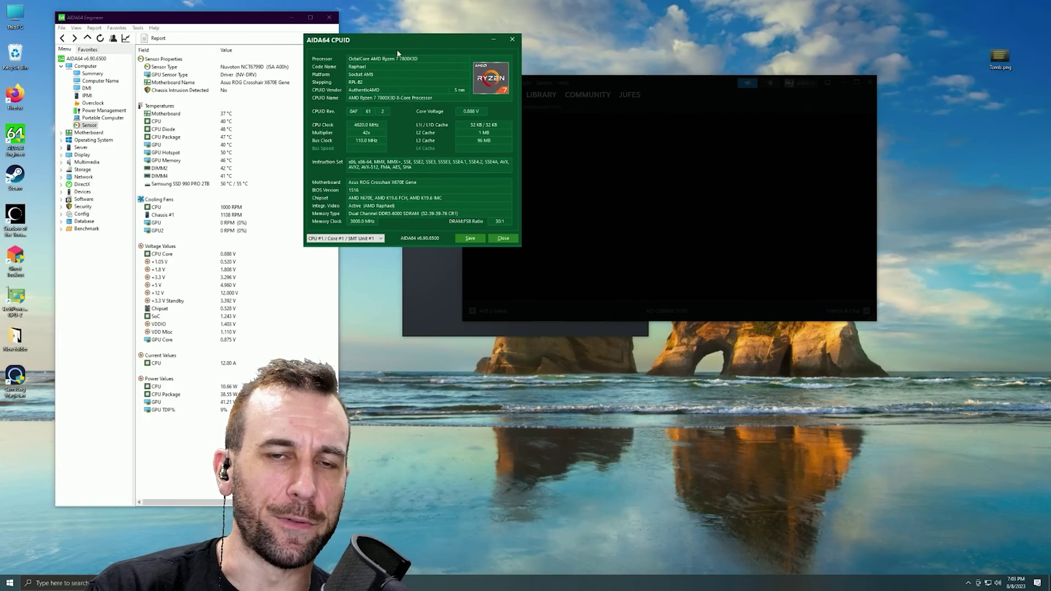
left_click(453, 316)
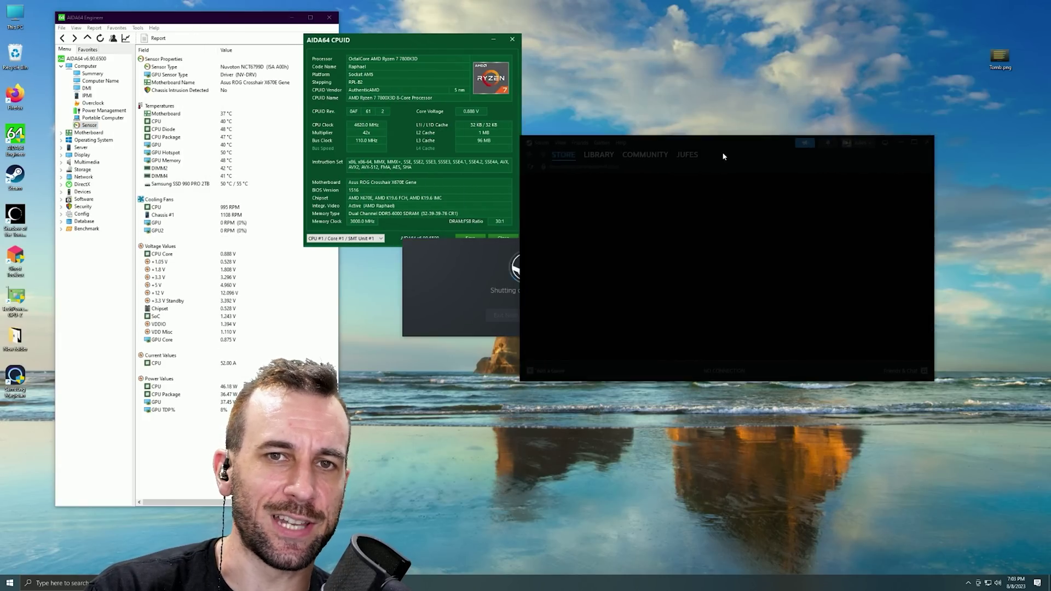
left_click_drag(417, 41, 405, 78)
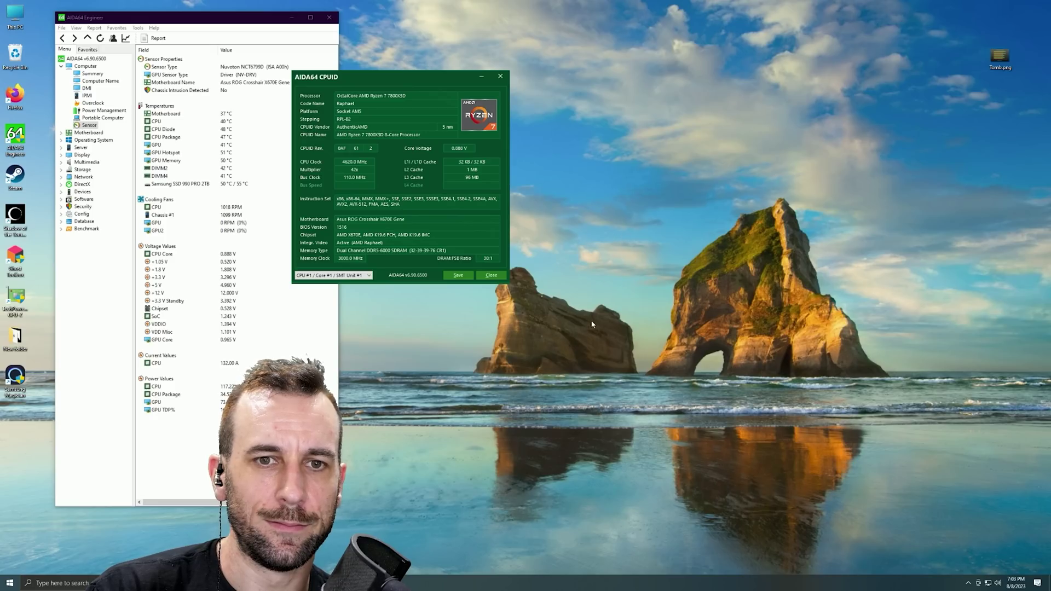
left_click(968, 583)
left_click(783, 459)
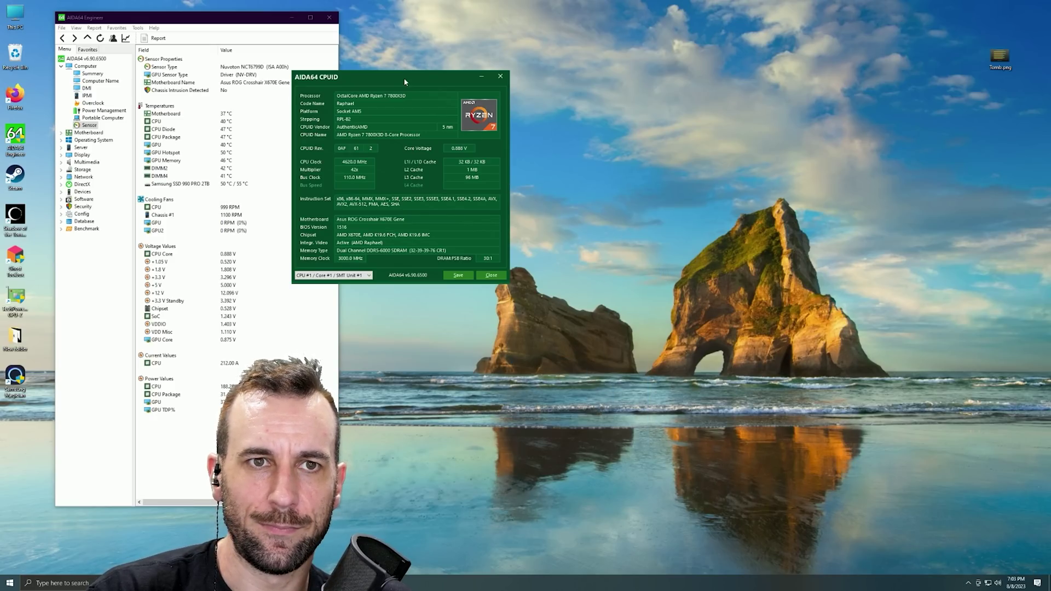
left_click_drag(405, 82, 887, 47)
left_click(968, 583)
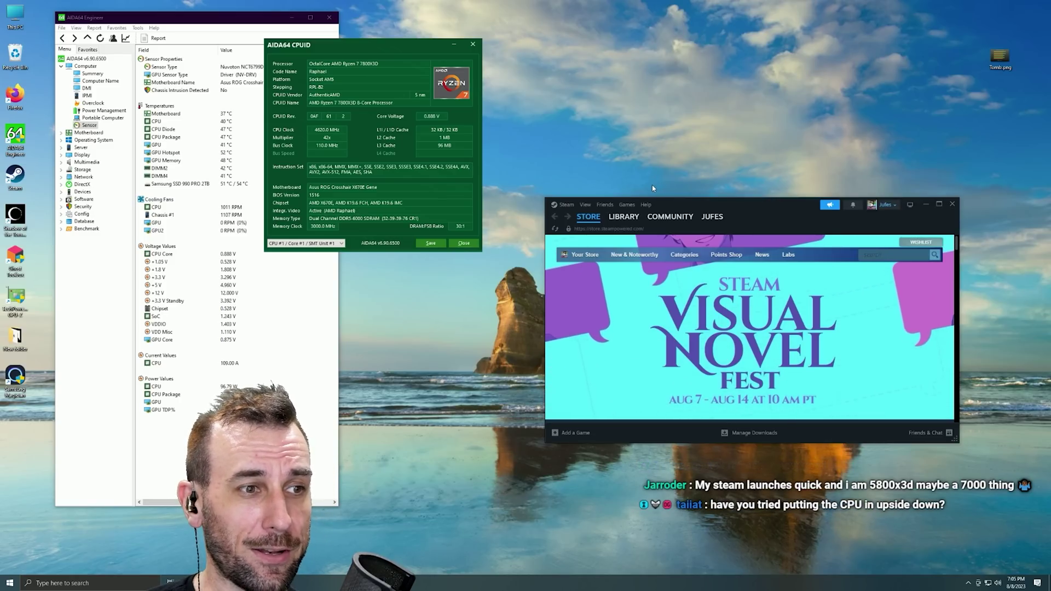
Raise the relaunched Steam window, view the Library, close Steam, and recentre the CPUID window.
left_click_drag(718, 209, 727, 126)
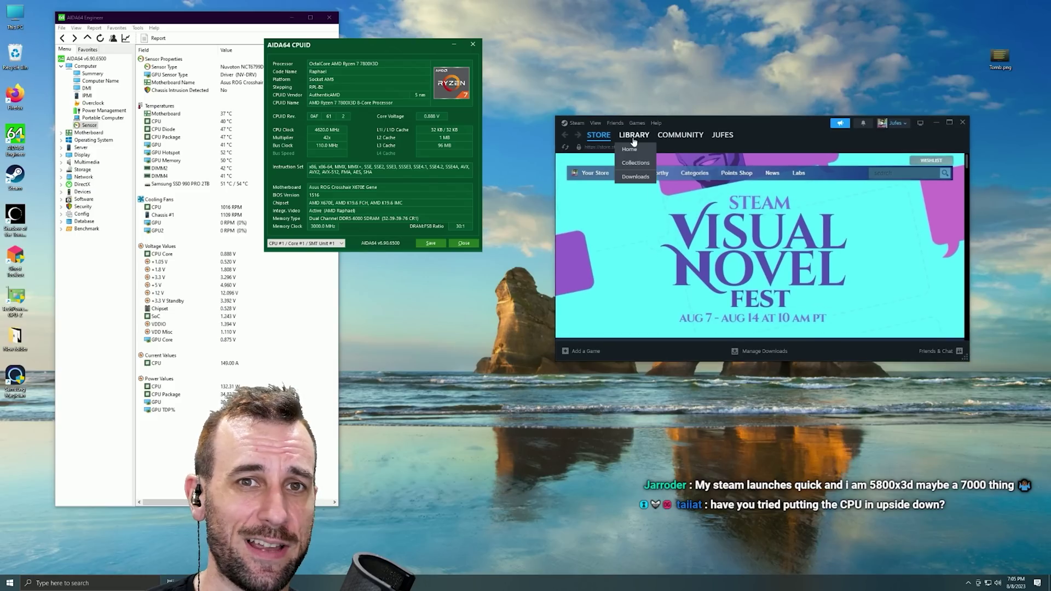
left_click(634, 135)
left_click(964, 123)
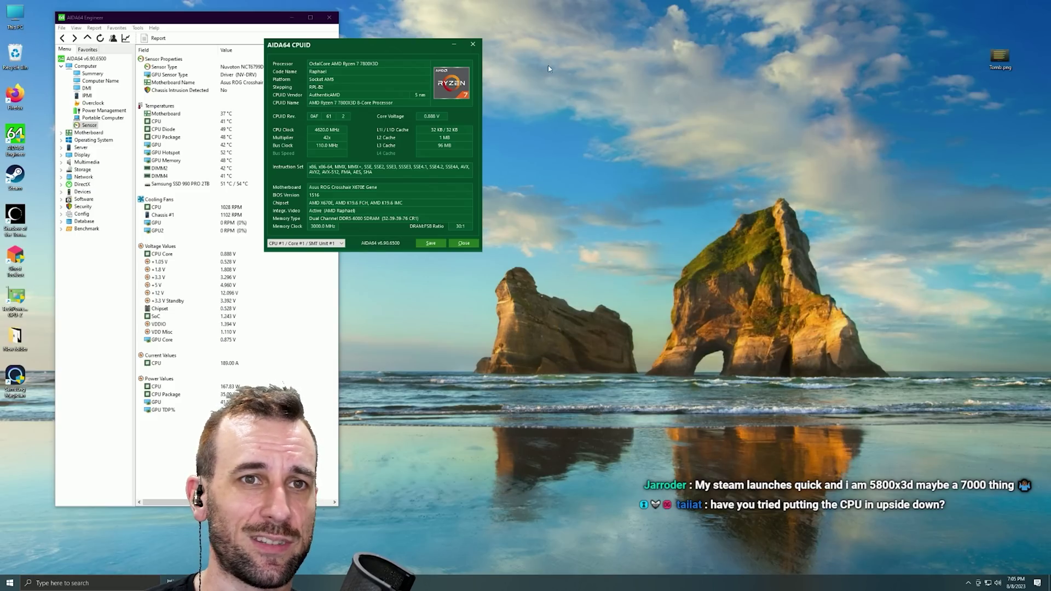
left_click_drag(356, 44, 596, 39)
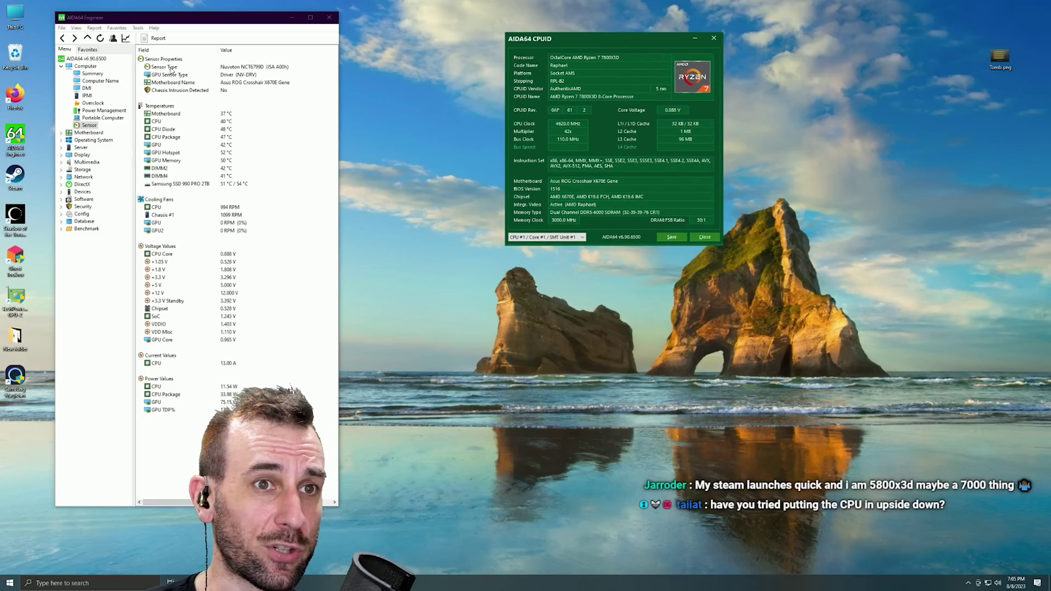
Start a CPU-only System Stability Test with cache, memory and FPU stress unticked.
left_click(138, 27)
left_click(164, 91)
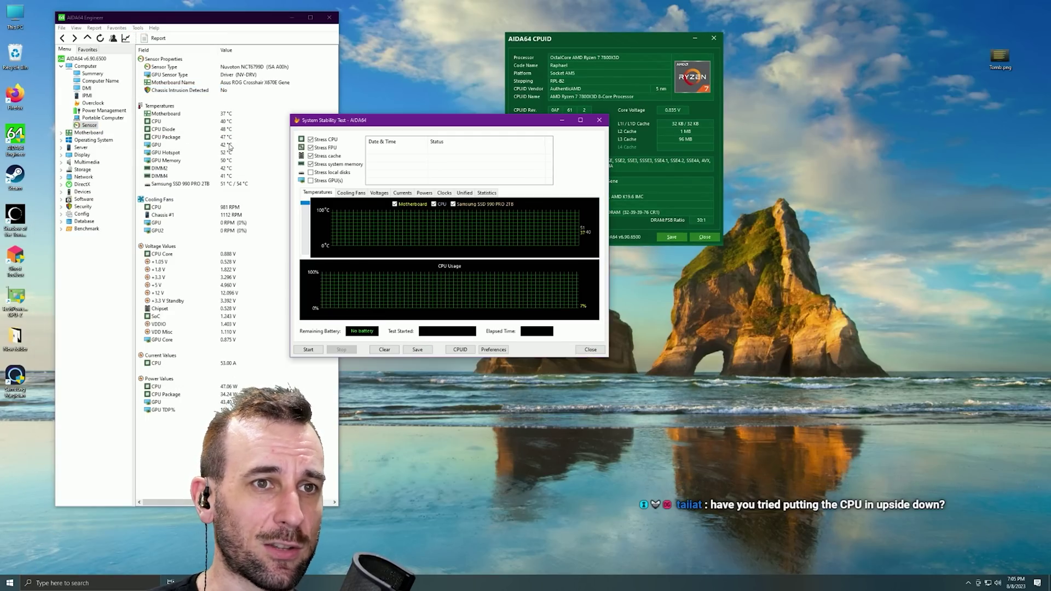
left_click_drag(339, 120, 755, 276)
left_click(555, 263)
left_click(558, 271)
left_click(691, 304)
left_click(689, 506)
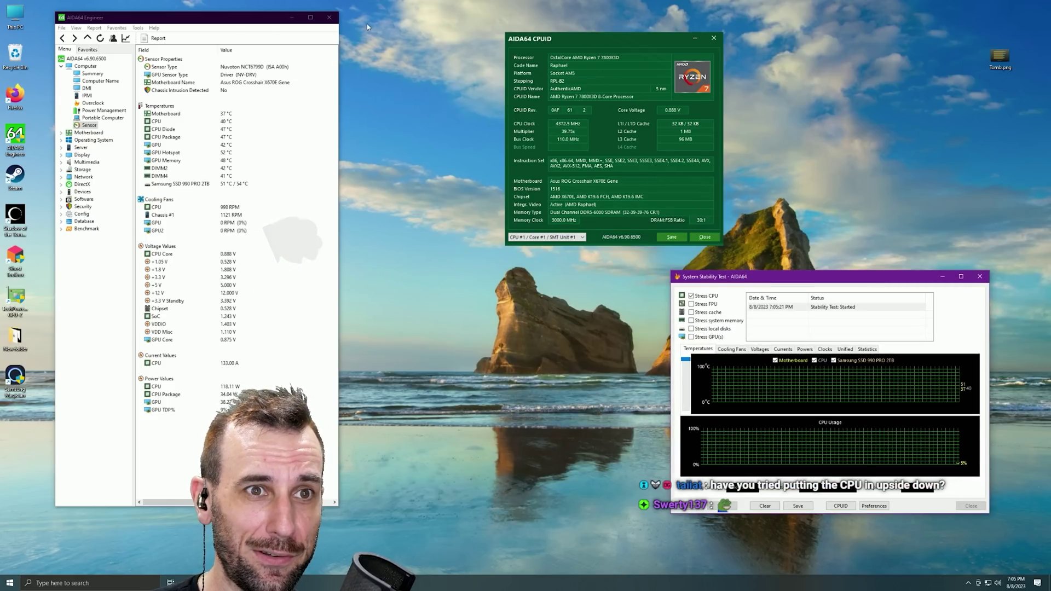
Check the CPU Package temperature, then stop the test and close the Stability Test window.
left_click_drag(626, 39, 454, 39)
left_click_drag(821, 276, 544, 291)
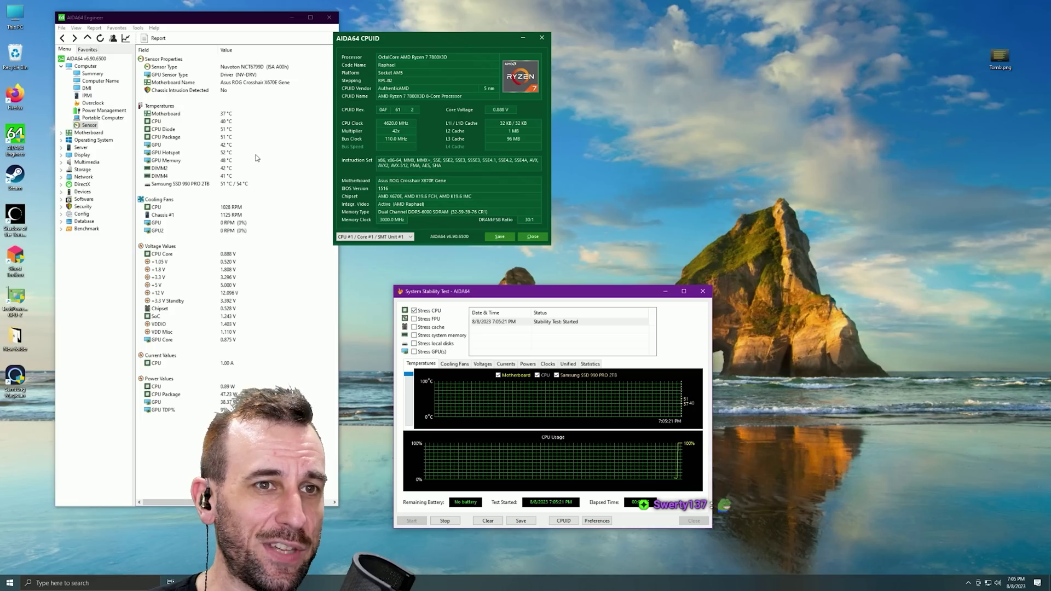
left_click(227, 136)
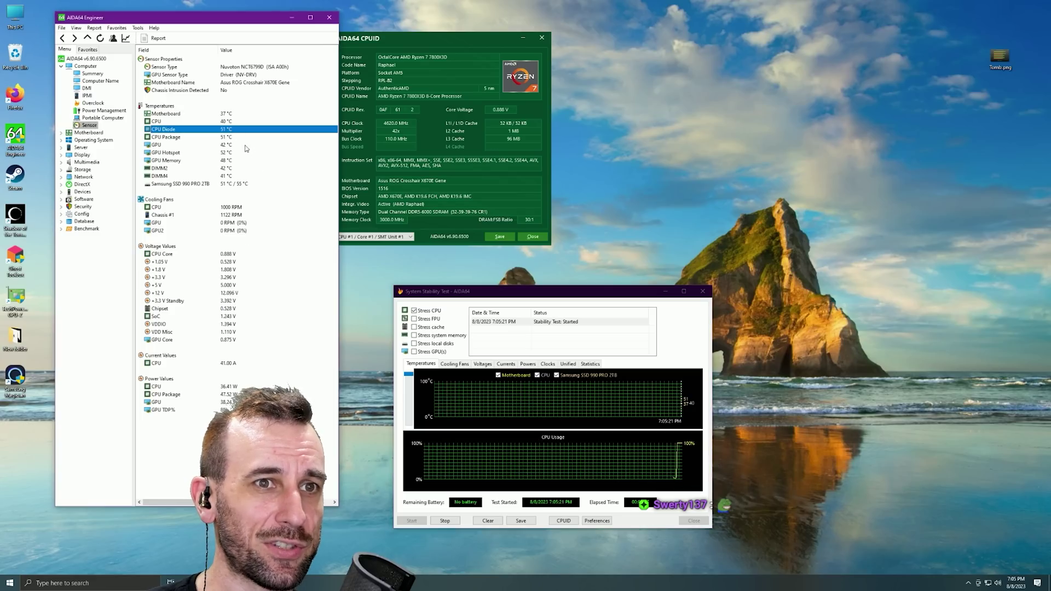
left_click(442, 520)
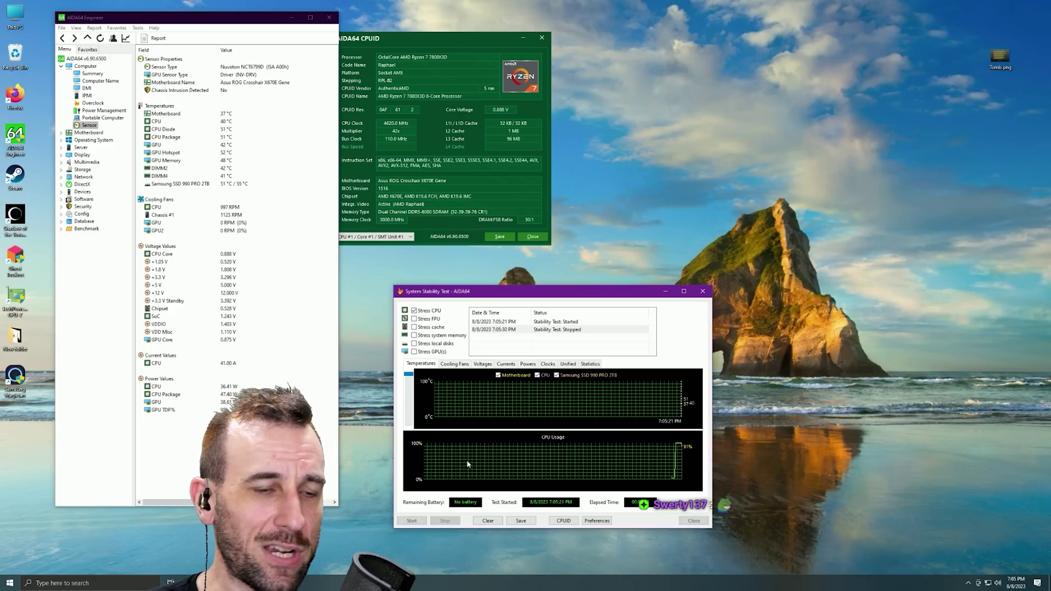
left_click(702, 291)
left_click_drag(433, 46, 464, 47)
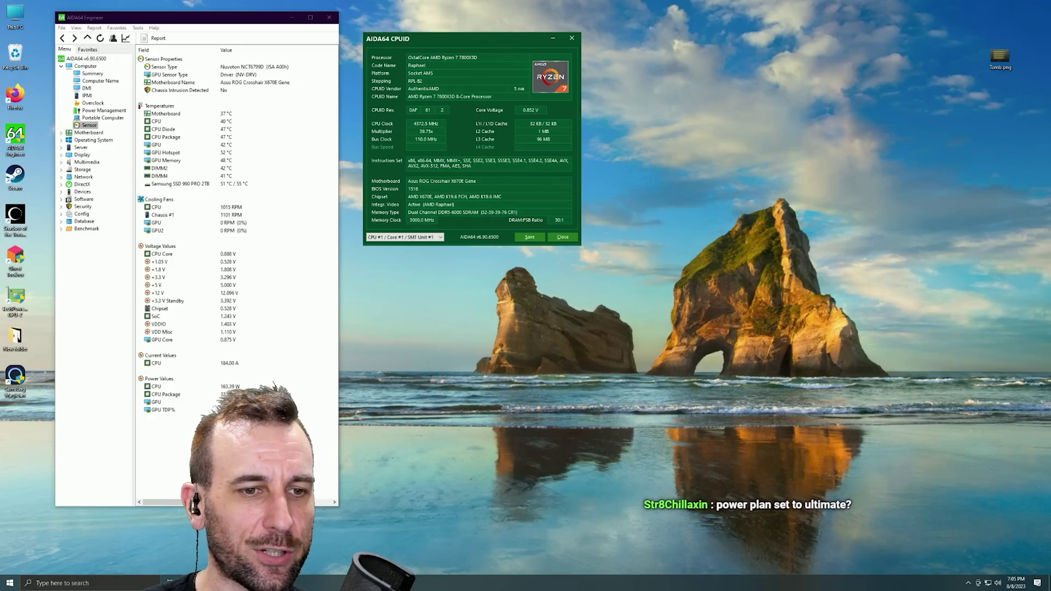
Reveal the High and Ultimate Performance plans in Additional power settings via Power & sleep.
right_click(502, 409)
left_click(541, 492)
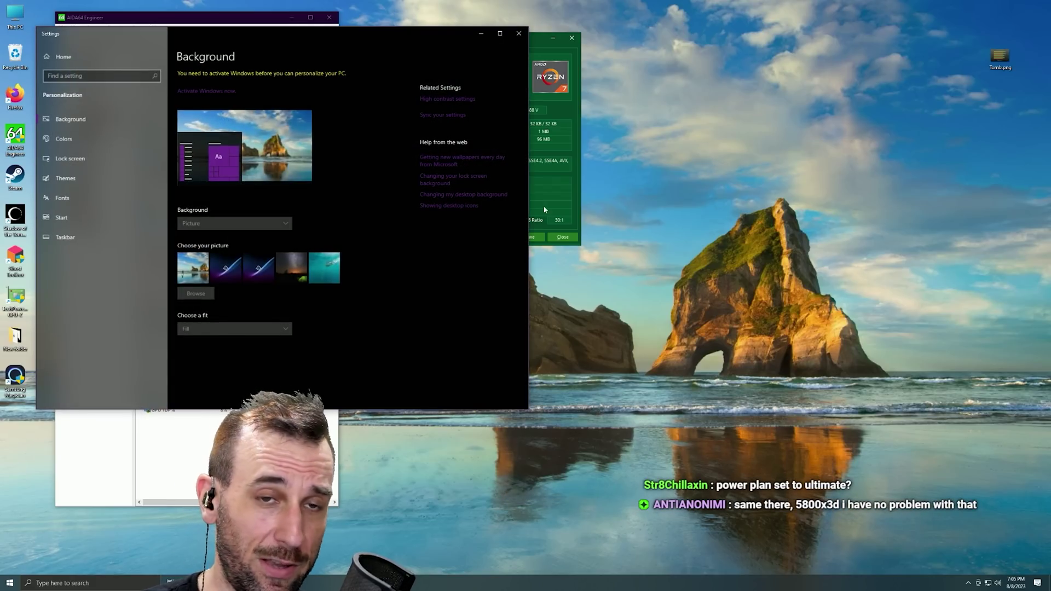
left_click(519, 33)
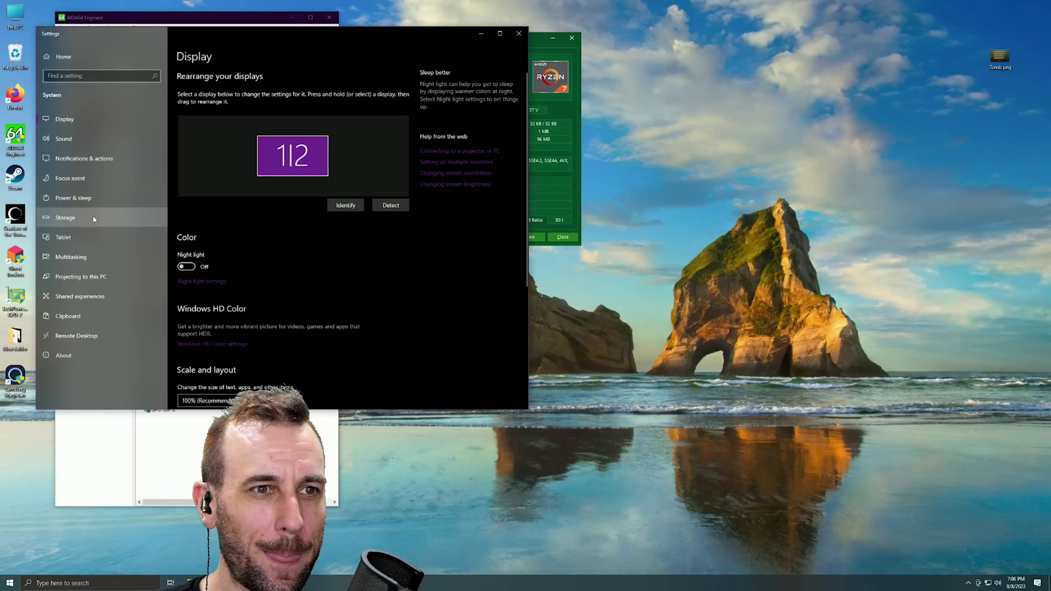
left_click(74, 198)
left_click(458, 140)
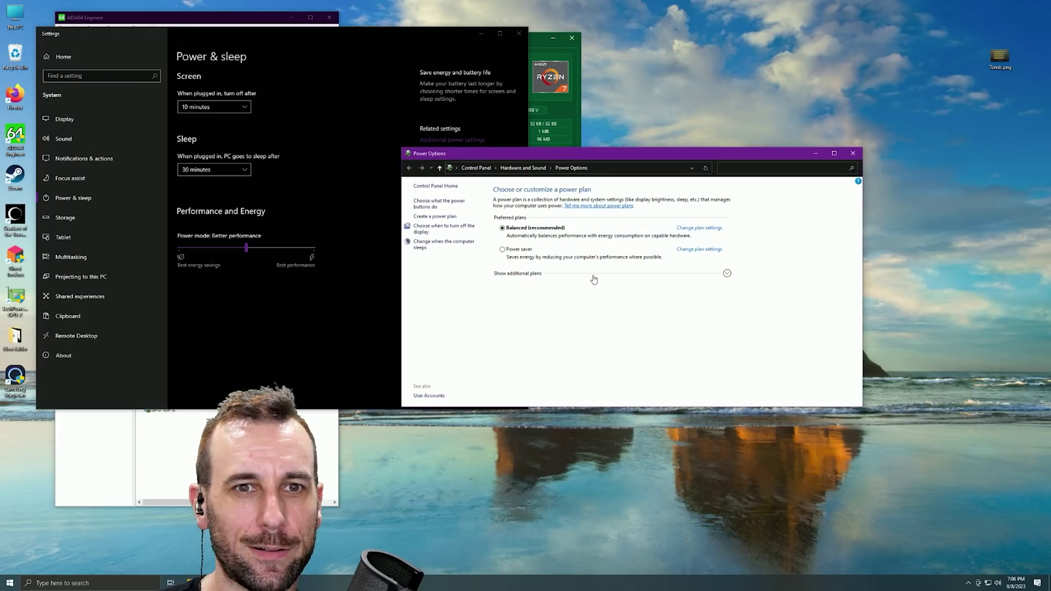
left_click(726, 274)
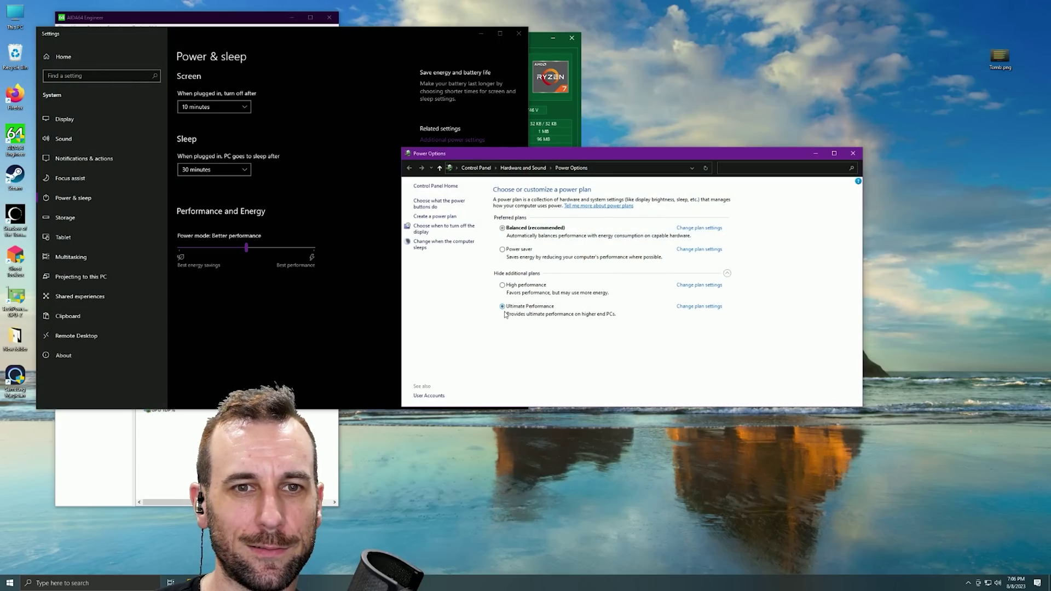
left_click(853, 154)
Set both the sleep and screen timeouts to Never, then close Settings.
left_click(213, 169)
left_click(213, 262)
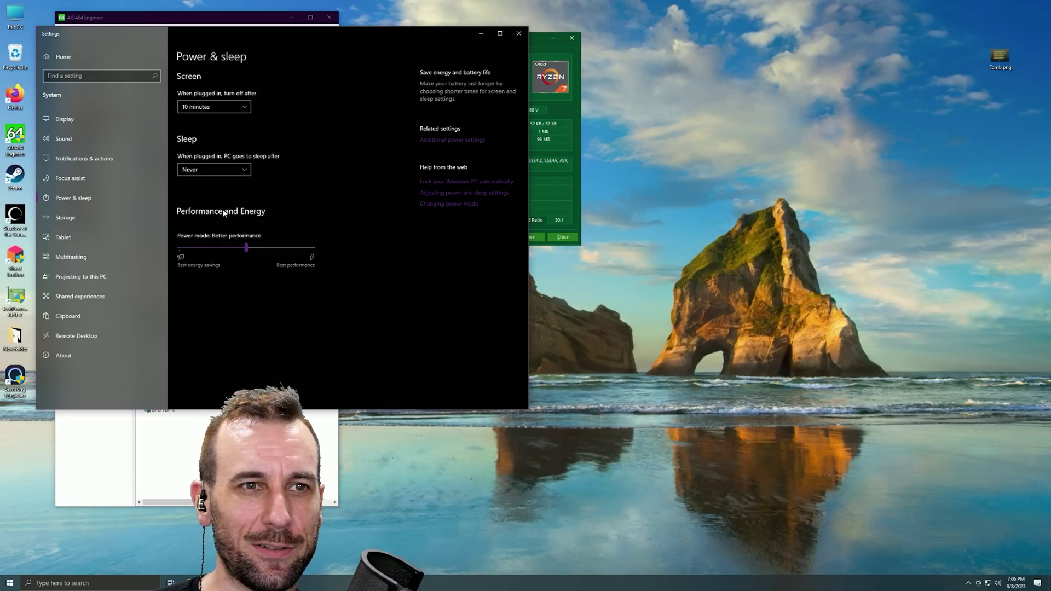
left_click(213, 107)
left_click(213, 241)
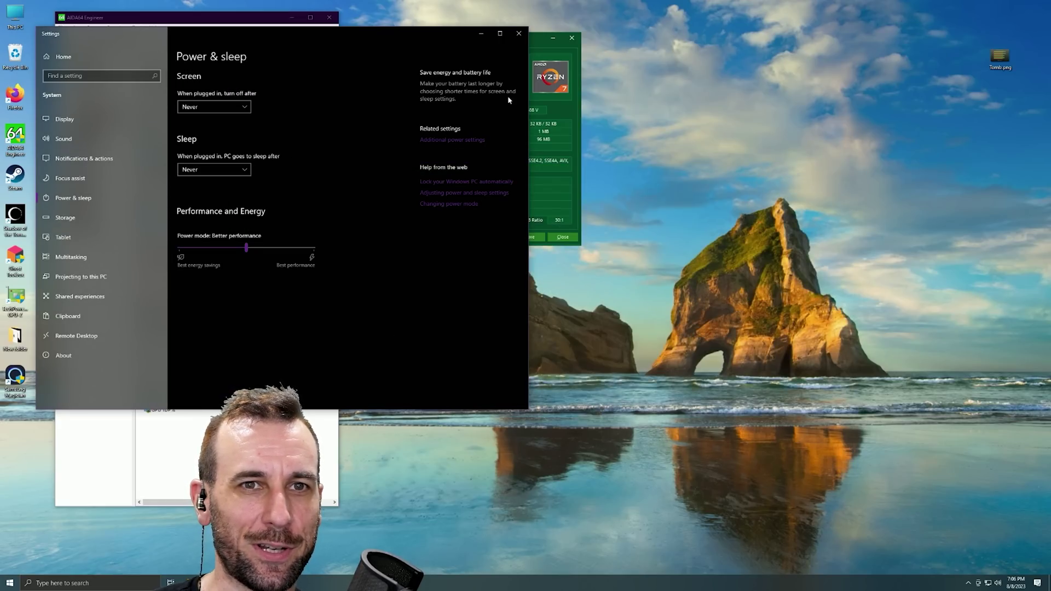
left_click(519, 34)
Close the CPUID window and reopen it from AIDA64's Tools > AIDA64 CPUID.
left_click(571, 36)
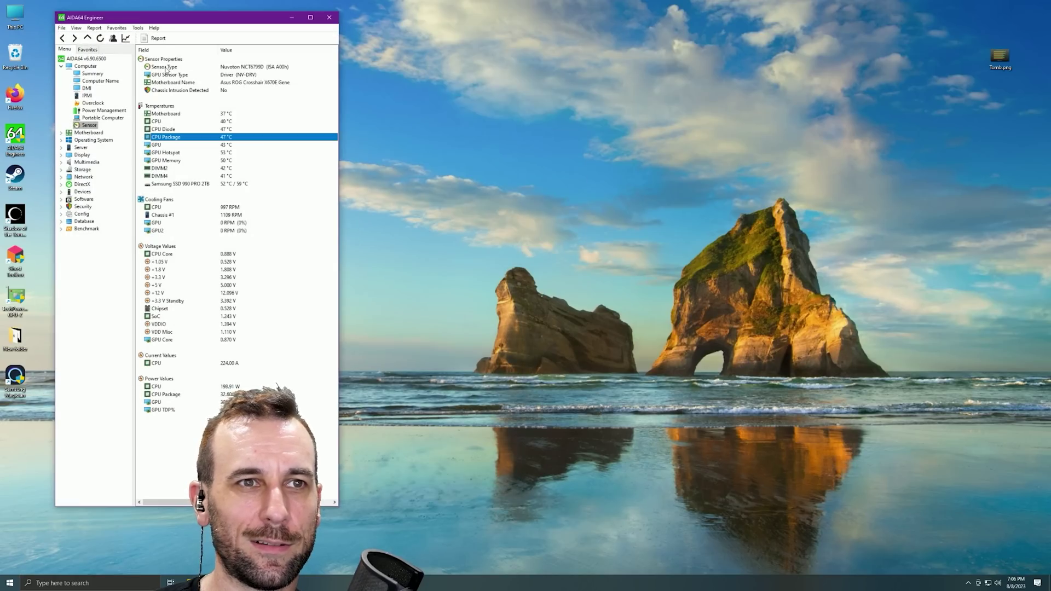
left_click(138, 27)
left_click(159, 90)
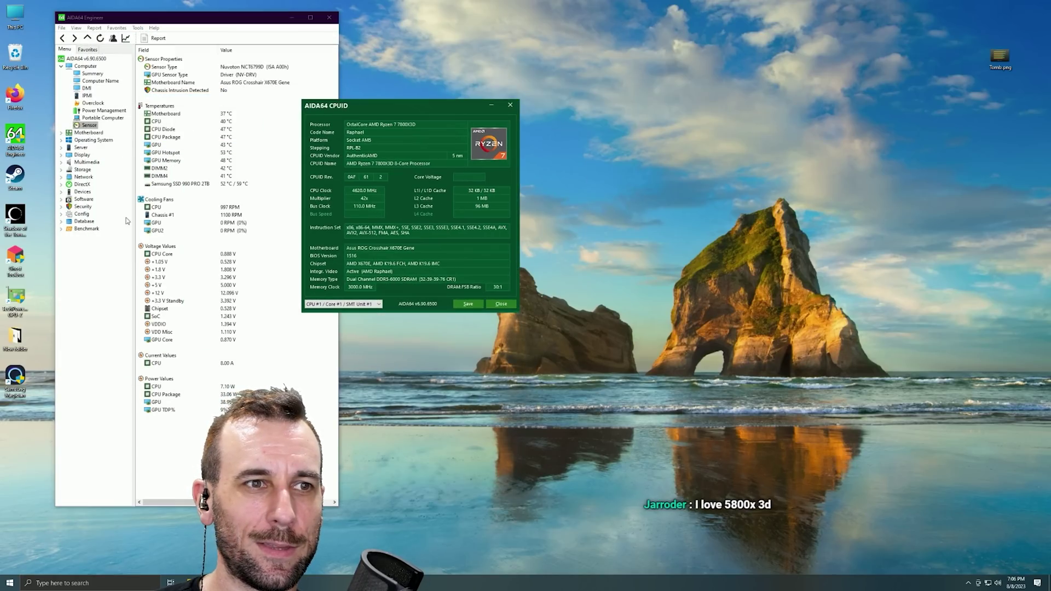
Launch Steam, then exit it completely from its tray icon.
double_click(21, 183)
left_click(964, 121)
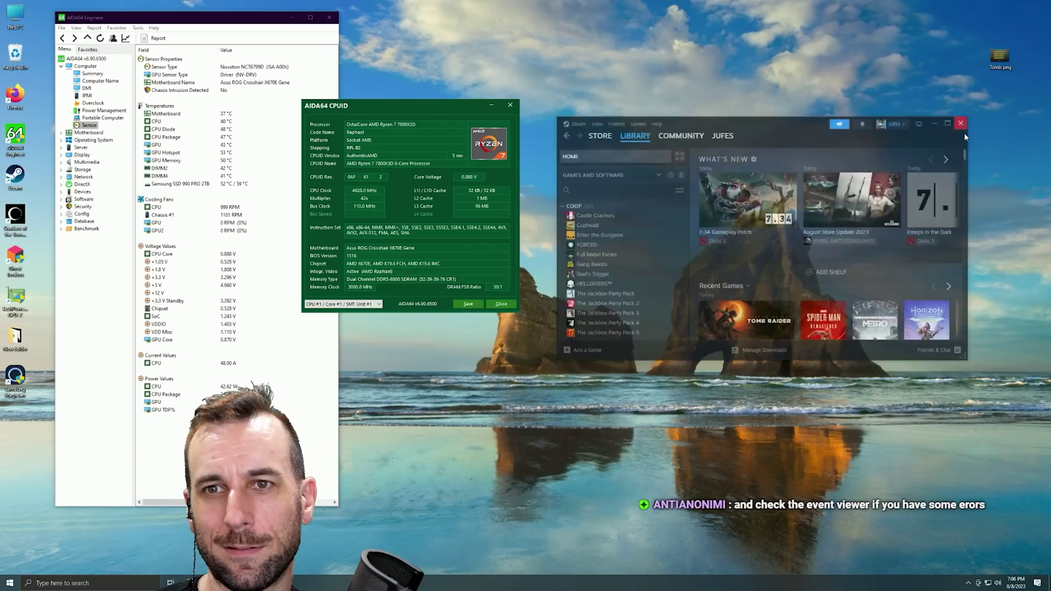
right_click(953, 567)
left_click(876, 563)
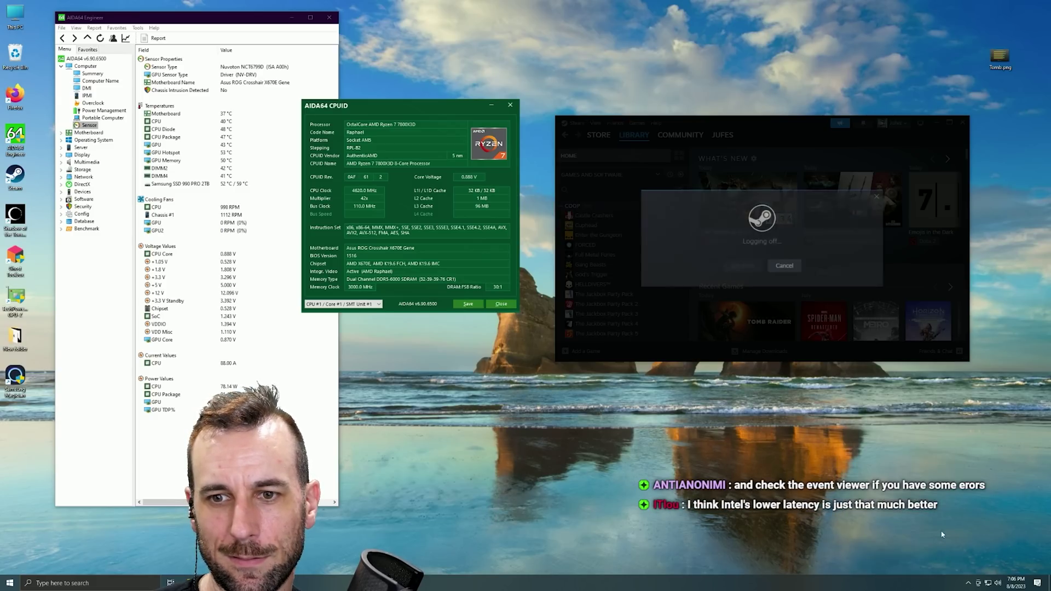
Relaunch Steam from the desktop and reopen CPUID at the upper right.
left_click_drag(407, 113, 359, 60)
left_click(462, 52)
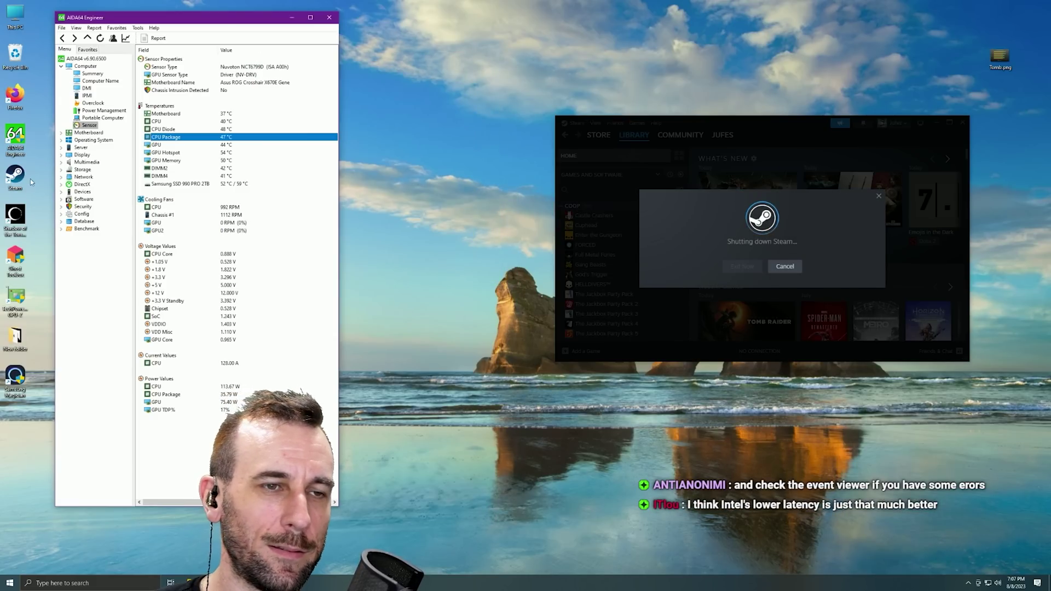
double_click(19, 177)
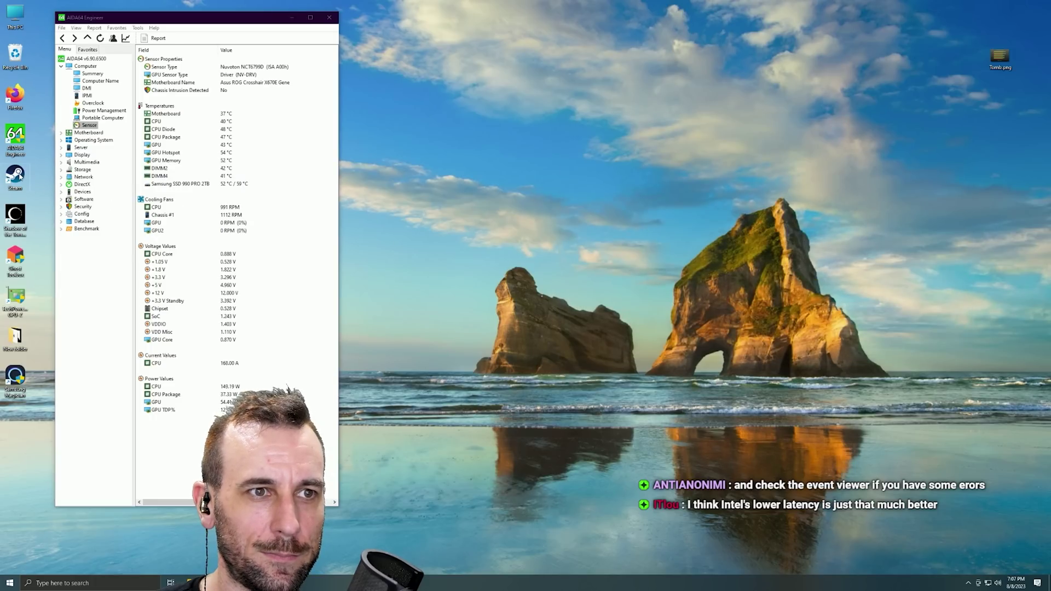
left_click(138, 28)
left_click(165, 98)
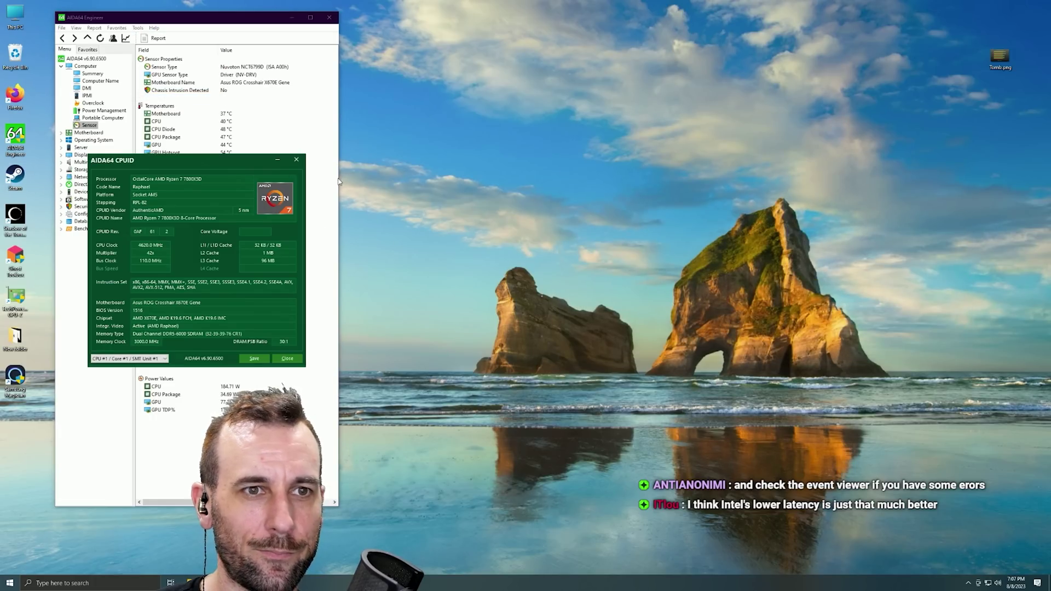
left_click_drag(236, 169, 460, 61)
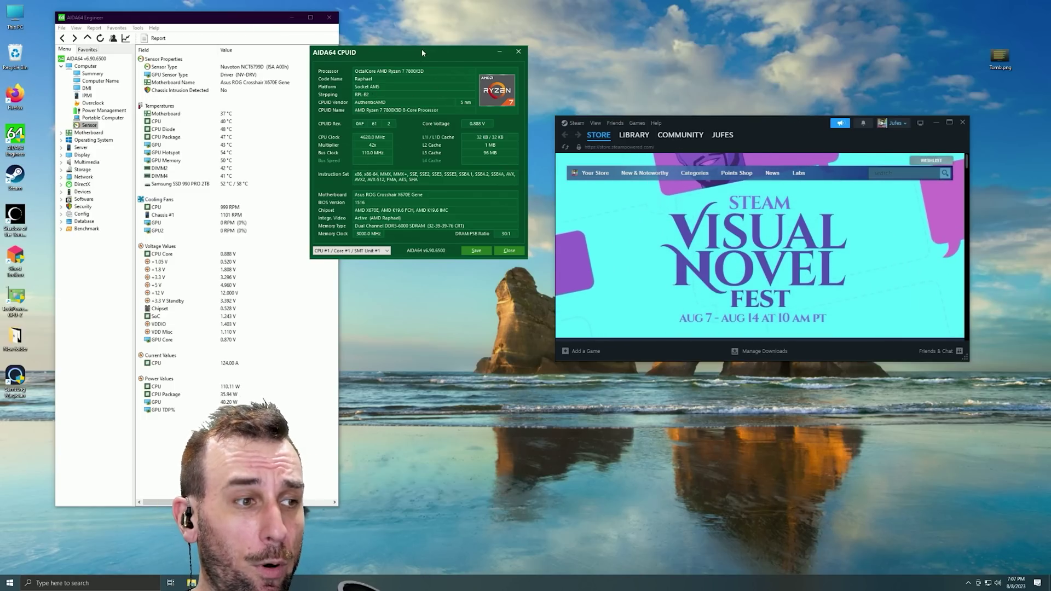
Close Steam's store window after arranging it beside CPUID, then shift CPUID right.
left_click_drag(422, 51, 475, 34)
left_click_drag(624, 123, 659, 189)
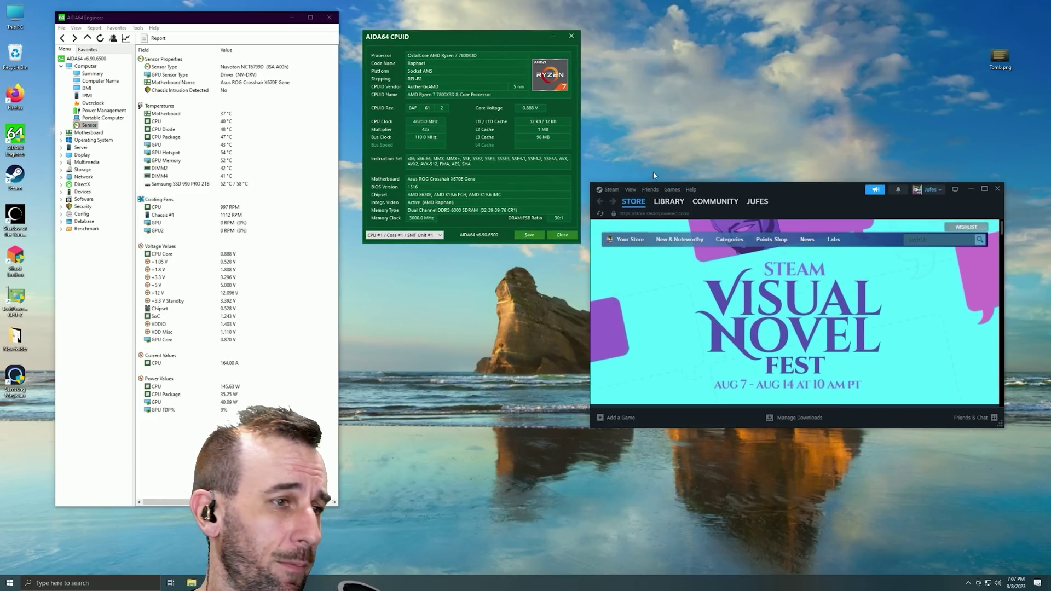
left_click_drag(460, 38, 445, 32)
left_click_drag(805, 189, 797, 167)
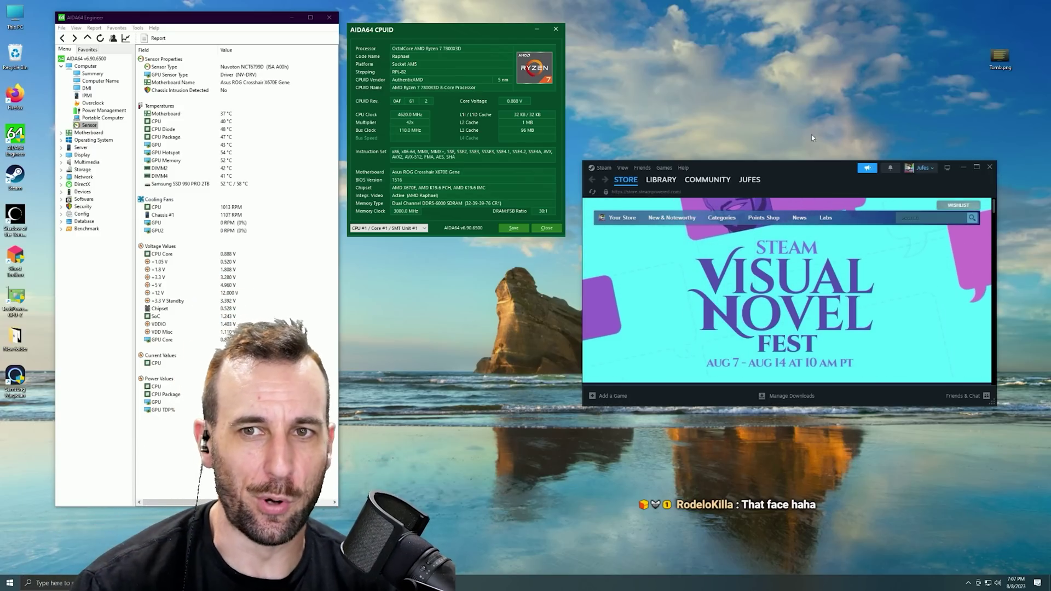
left_click(991, 167)
left_click_drag(447, 28, 524, 110)
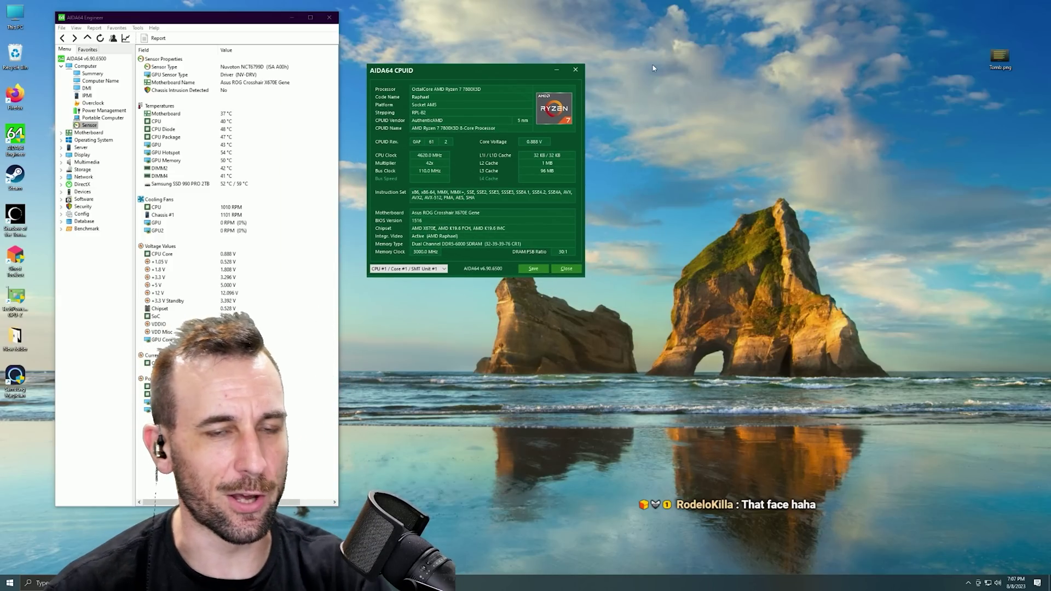
left_click_drag(498, 70, 609, 62)
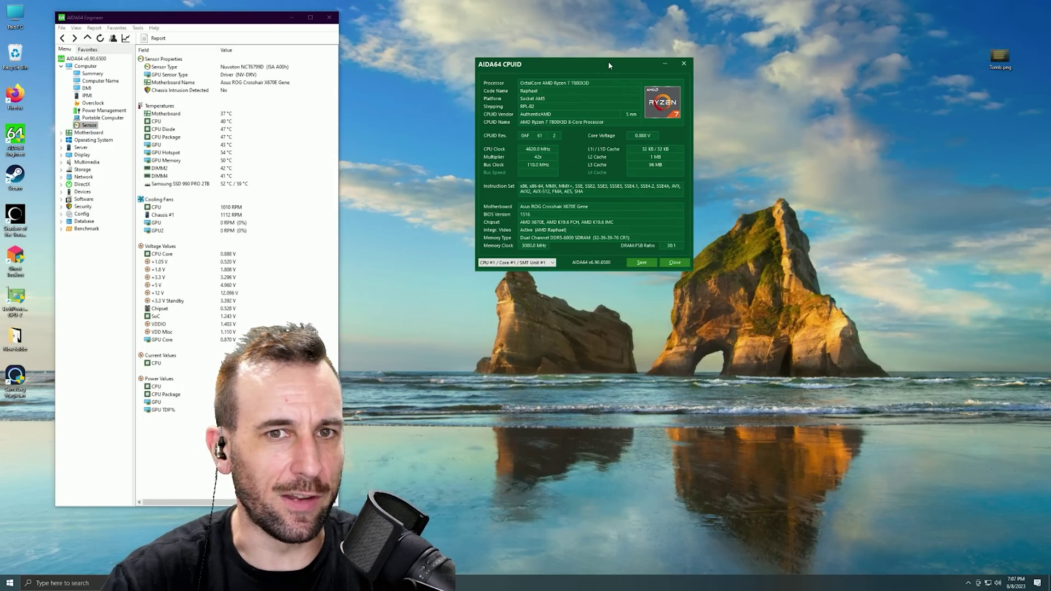
Nudge the AIDA64 CPUID window slightly up and left.
left_click_drag(599, 70, 567, 62)
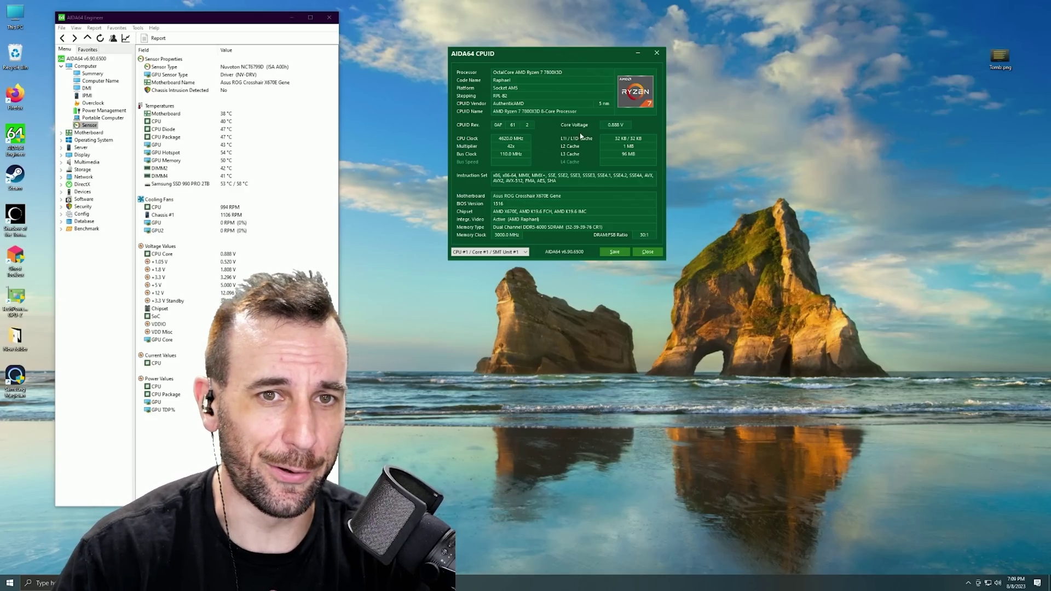
Close the CPUID and AIDA64 Engineer sensor windows, then open the Start menu.
left_click(595, 138)
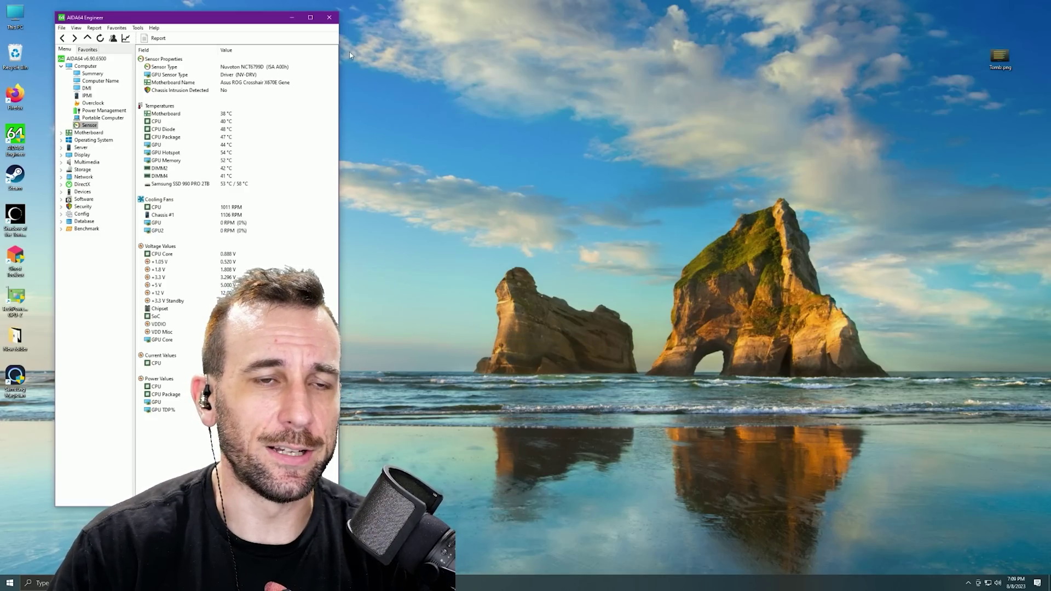
left_click(186, 183)
left_click_drag(246, 21, 499, 37)
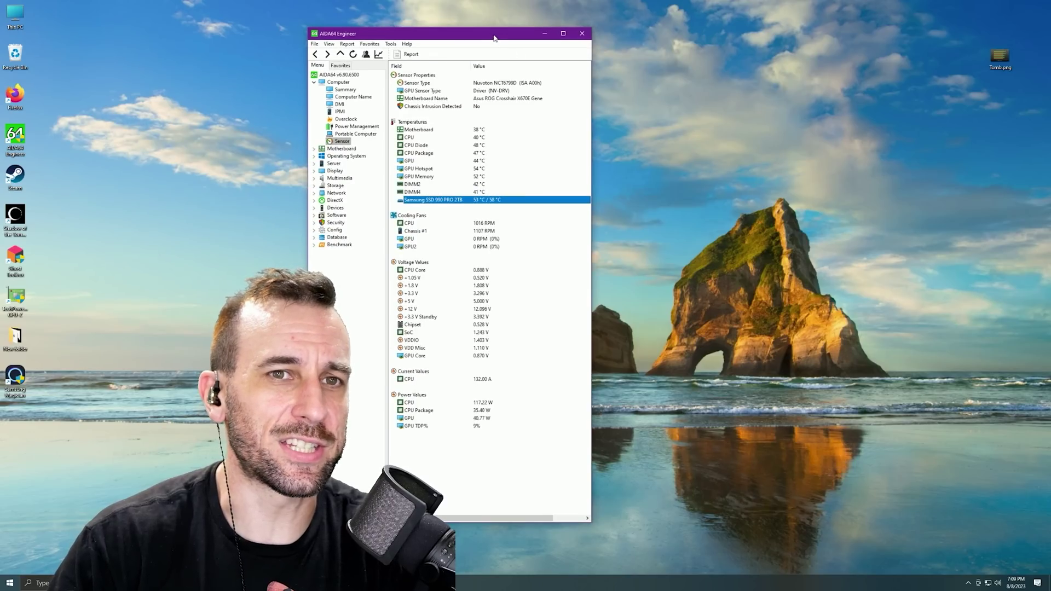
left_click(582, 33)
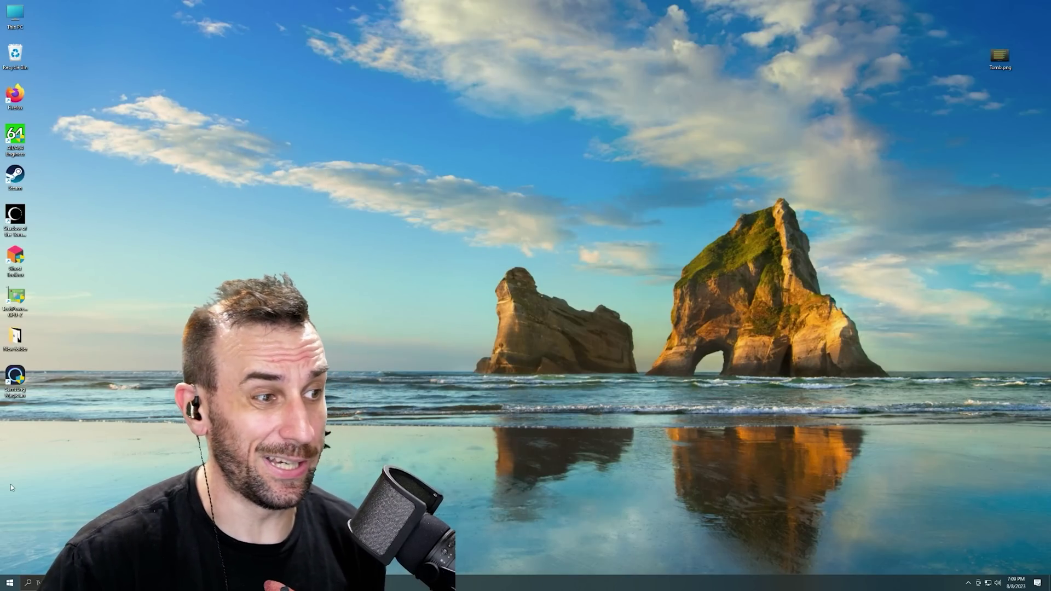
left_click(9, 582)
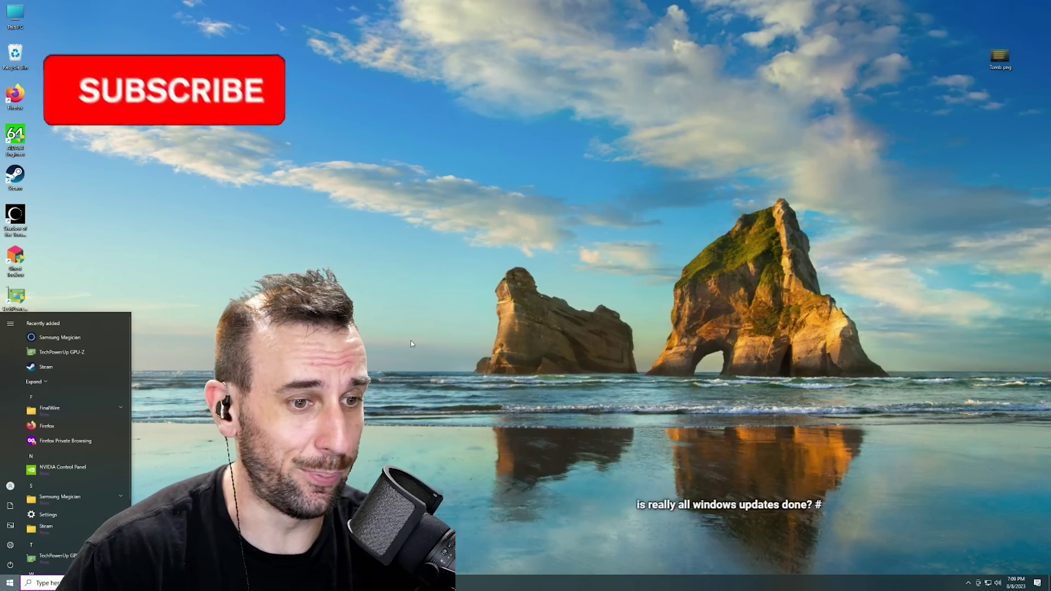